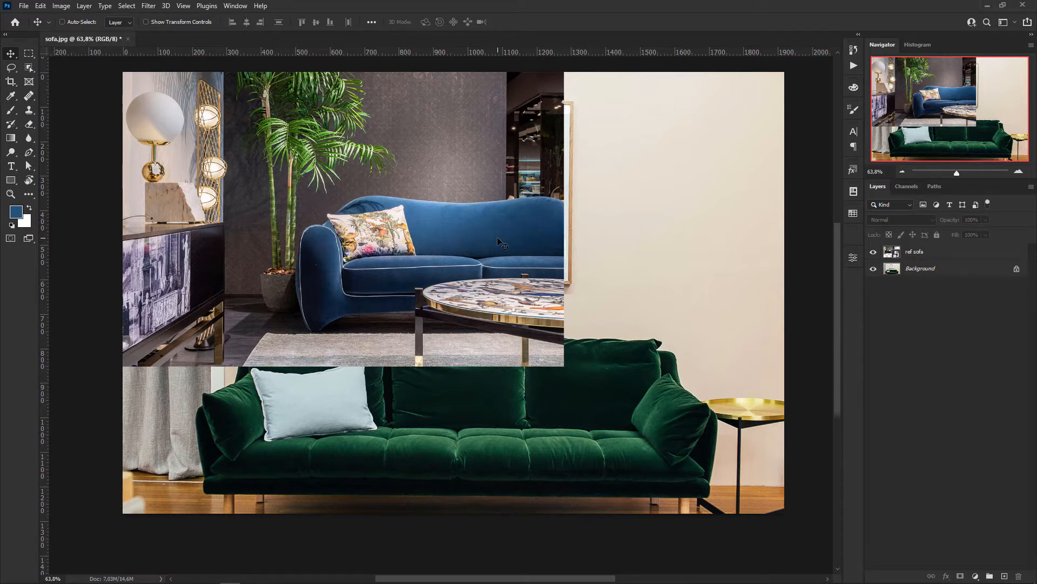
Step: Copy a rectangular strip of the blue sofa's backrest from ref sofa to a new layer and move it onto the beige wall
drag(517, 279, 505, 299)
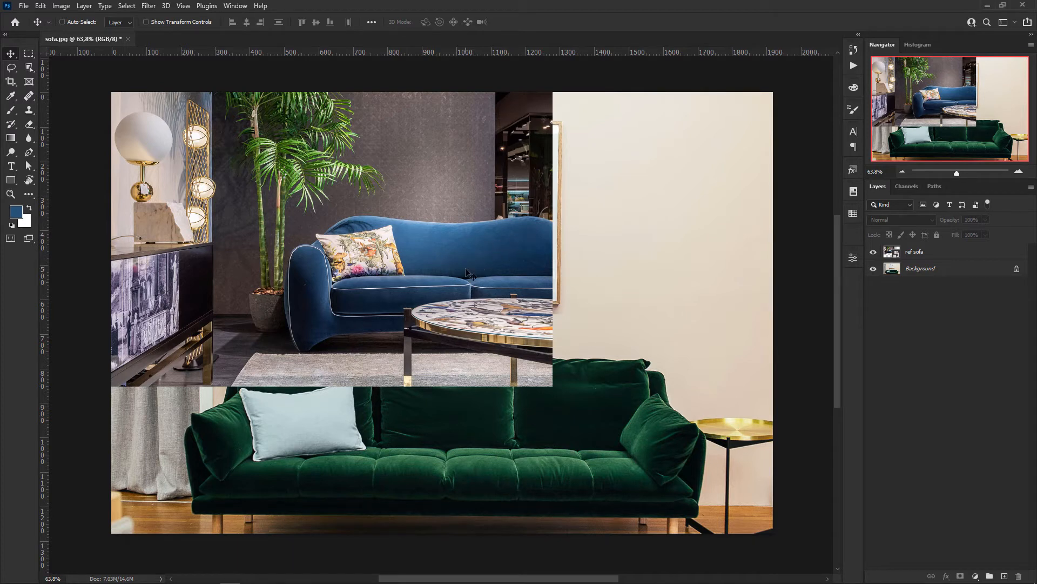
click(920, 257)
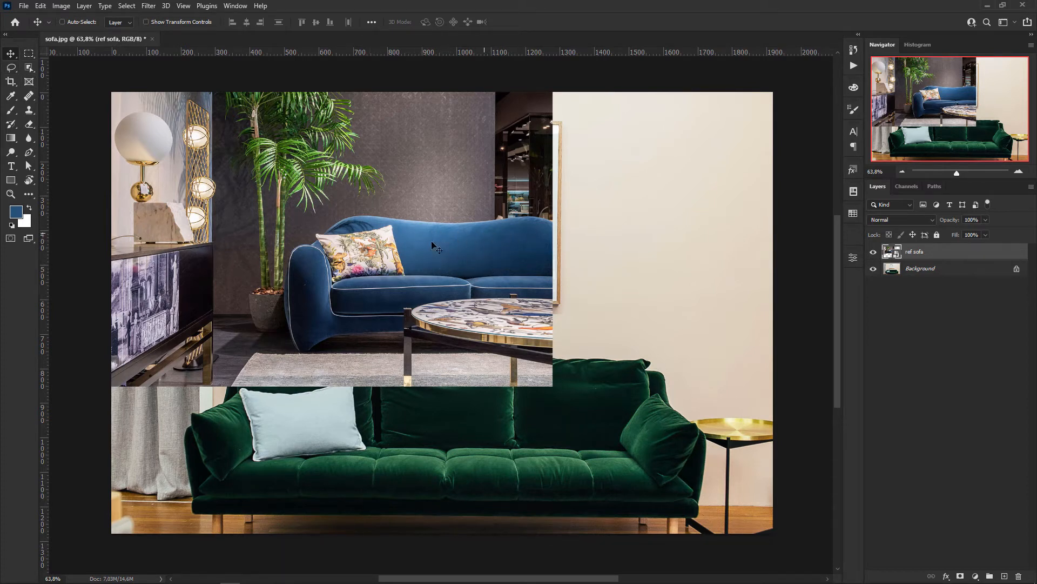
click(28, 51)
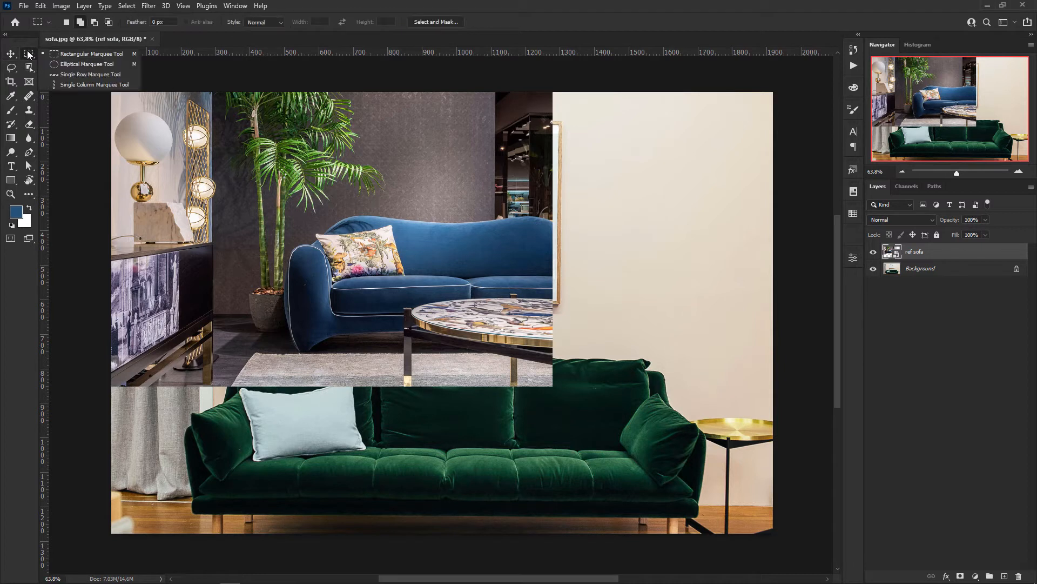
click(92, 53)
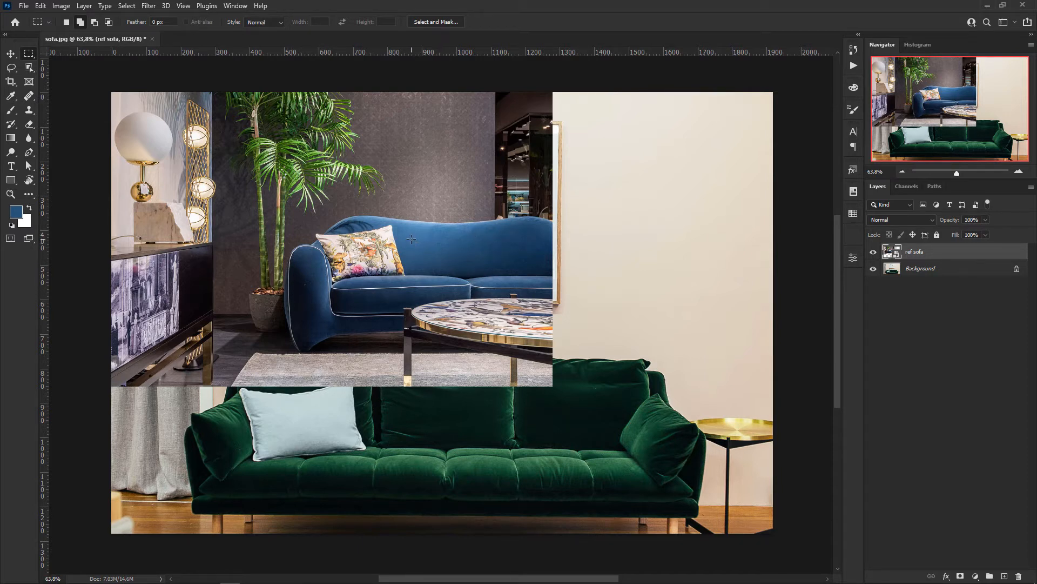
drag(411, 239, 514, 262)
key(ctrl+j)
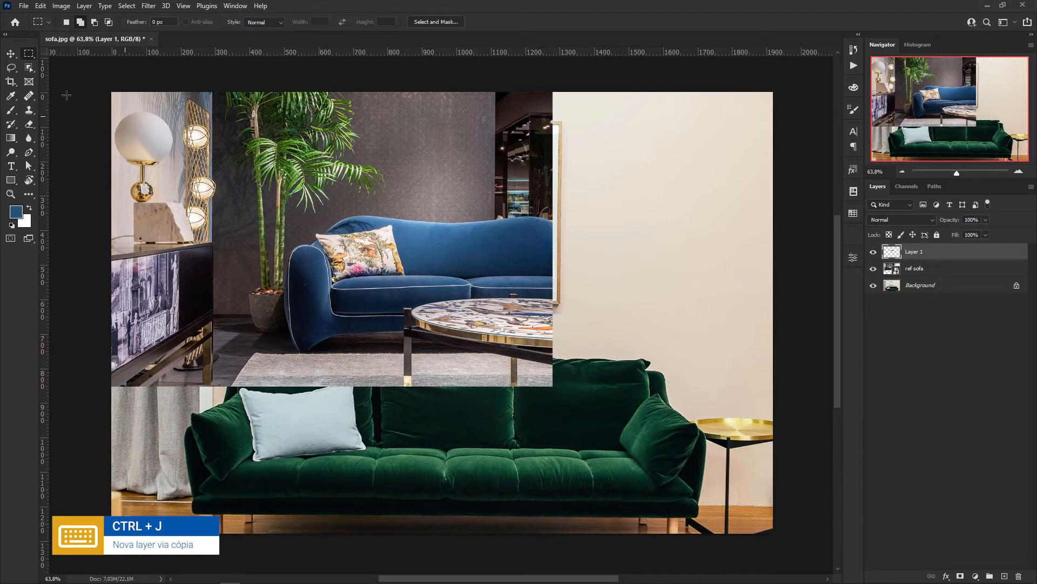
click(11, 53)
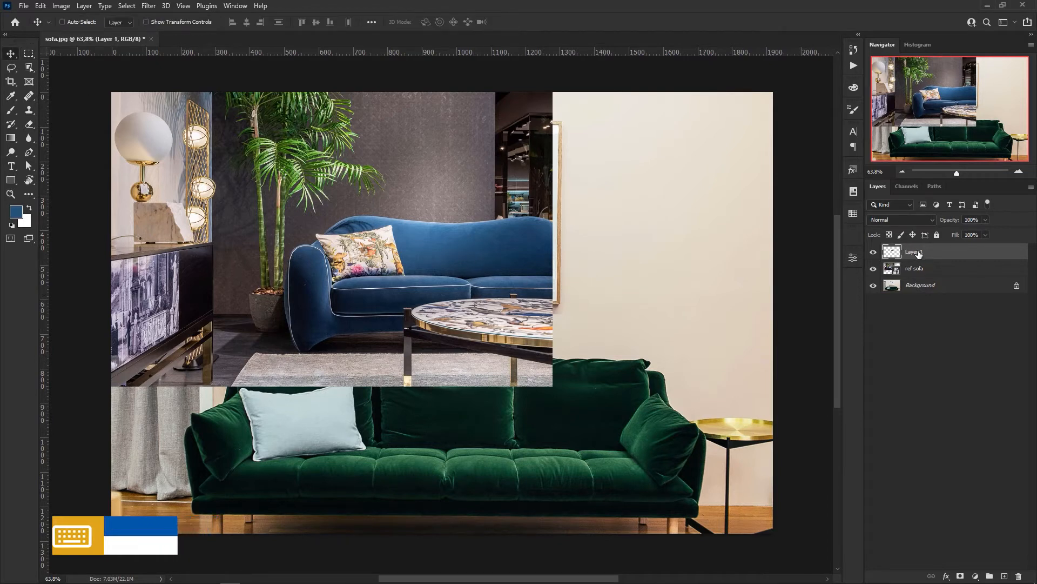
drag(445, 240, 605, 200)
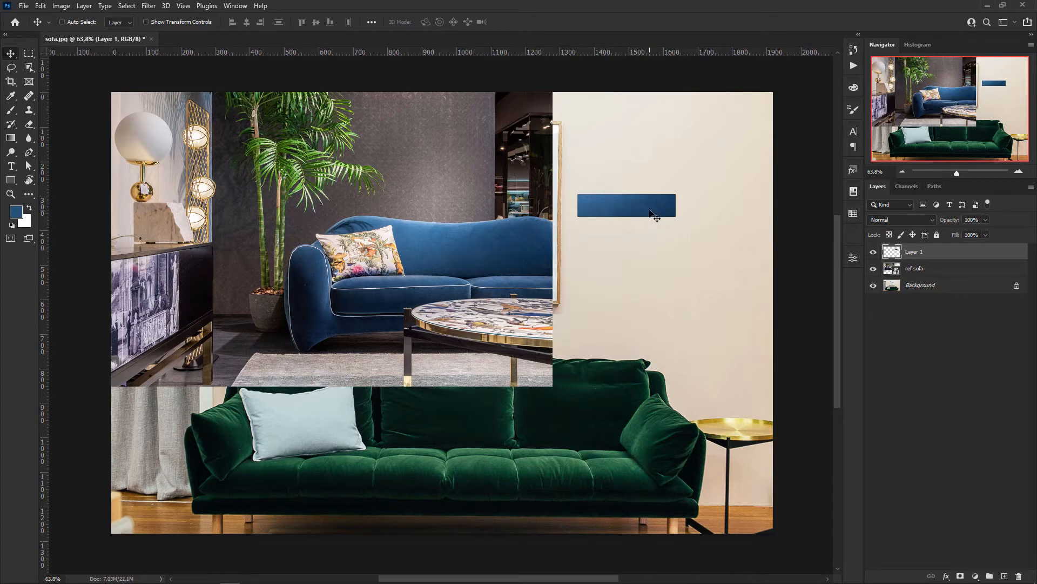
Step: Load the copied strip's outline as a selection and apply the Average blur to turn it into one flat colour
key(ctrl)
ctrl+click(895, 253)
key(ctrl+d)
ctrl+click(895, 252)
click(148, 7)
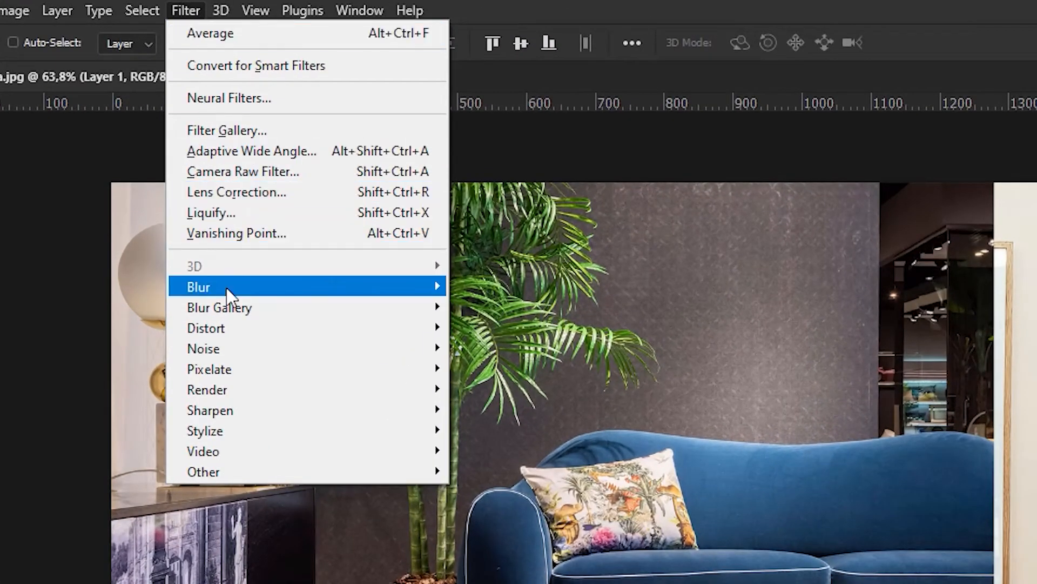
mouse_move(226, 287)
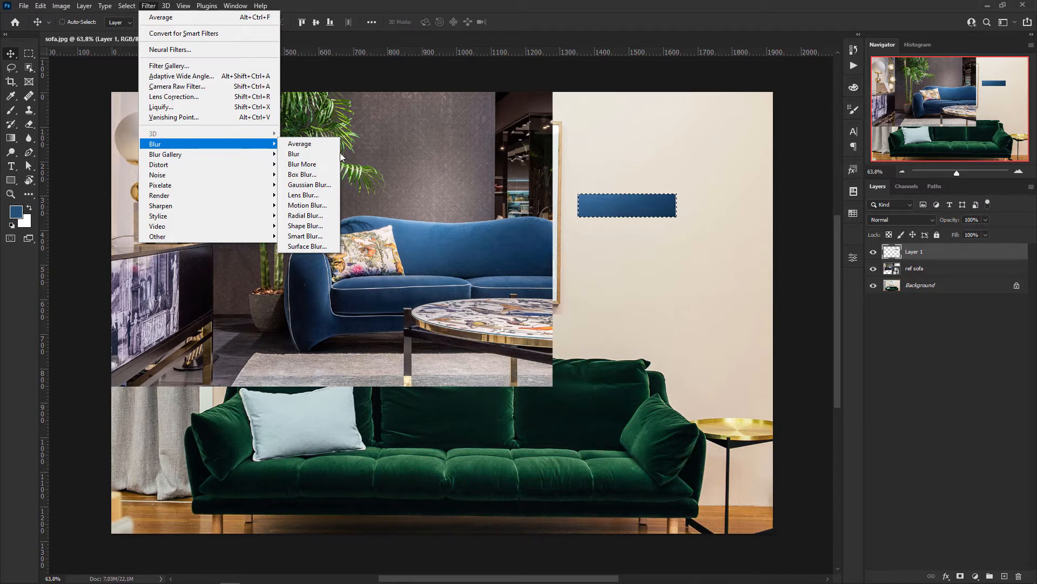
click(300, 144)
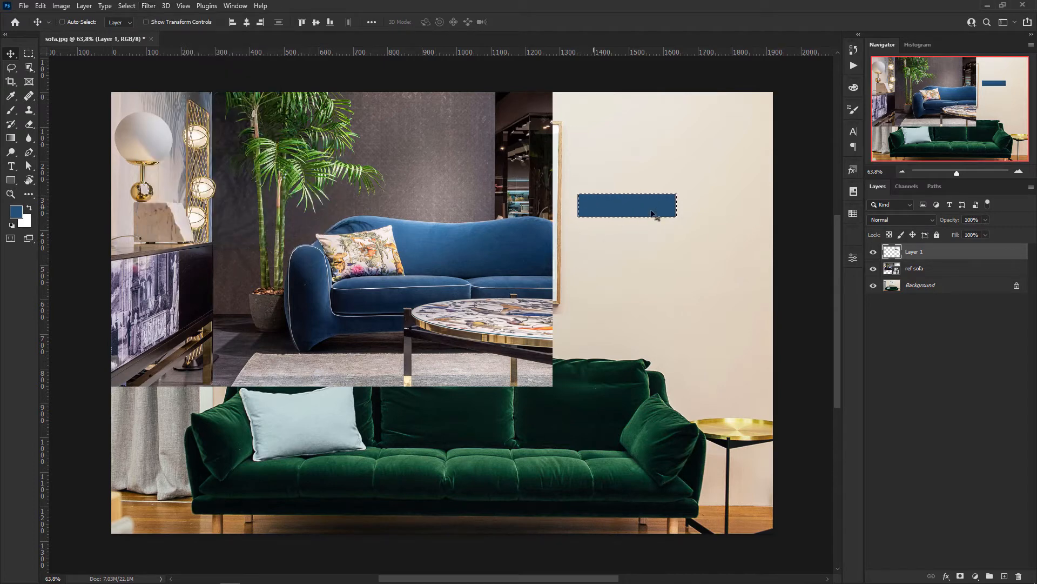
Step: Deselect and move the averaged blue swatch onto the dark wall just above the blue sofa
key(ctrl)
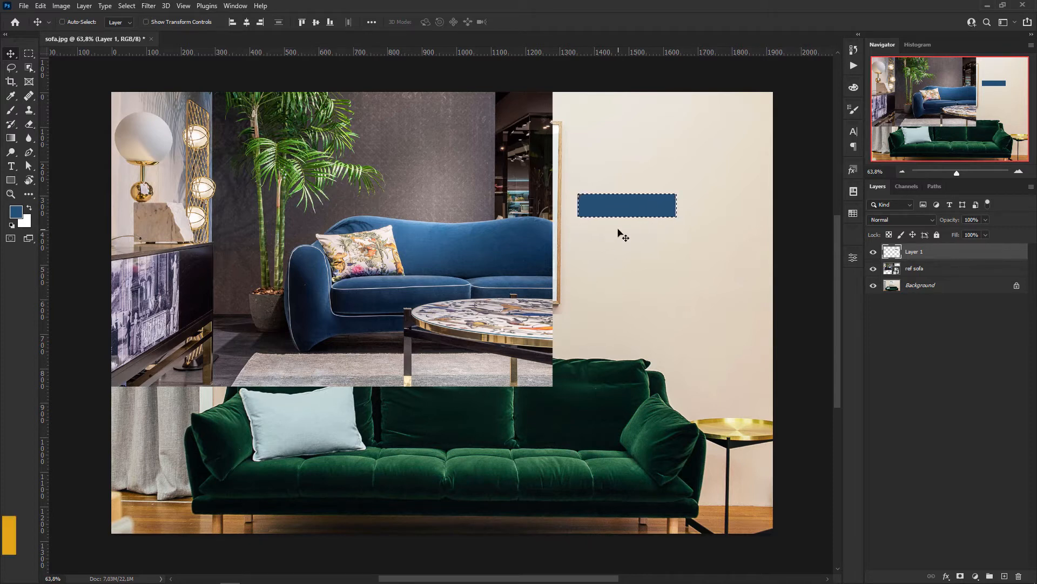
key(ctrl+d)
mouse_move(622, 194)
mouse_down()
mouse_move(659, 204)
mouse_move(632, 184)
mouse_up()
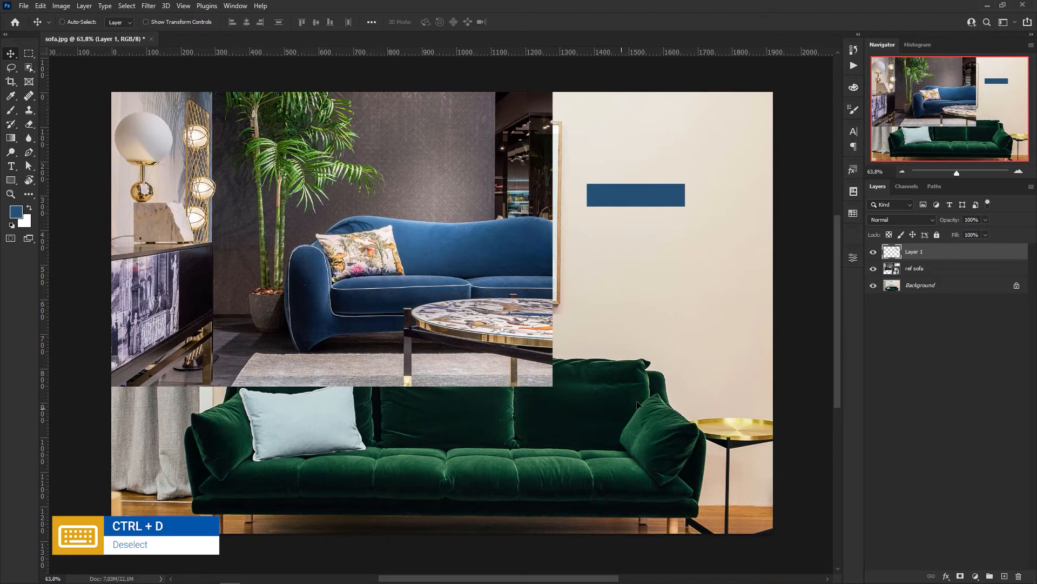
drag(637, 402, 645, 405)
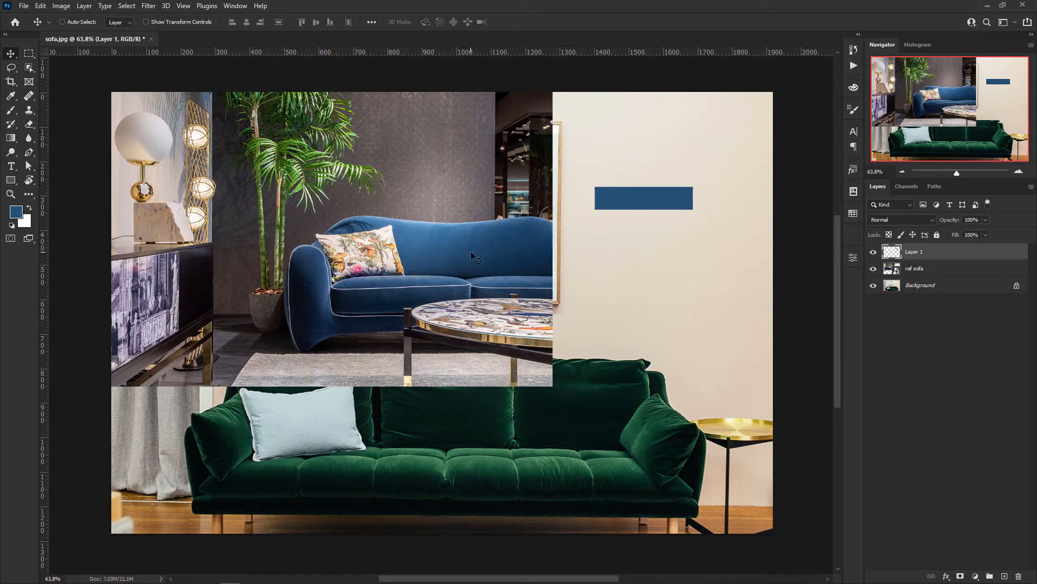
drag(659, 203, 444, 191)
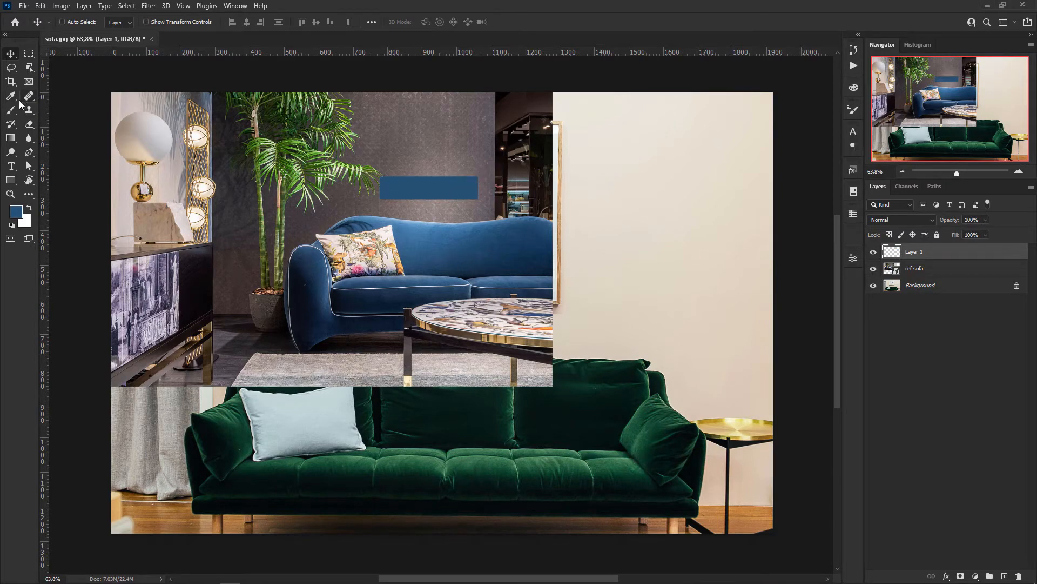
Step: Examine the Eyedropper tool's sample size options
click(12, 97)
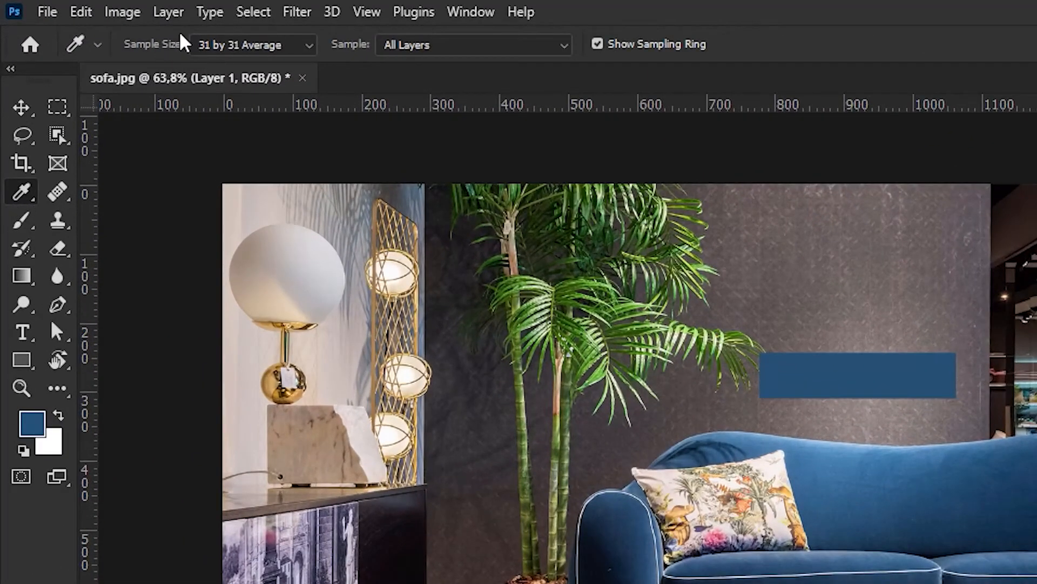
click(237, 45)
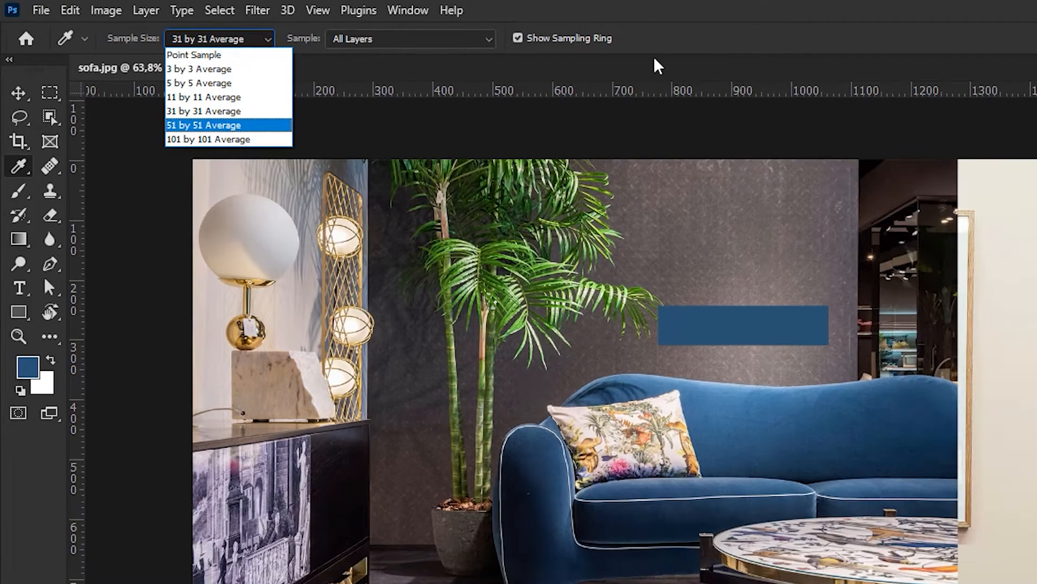
click(777, 48)
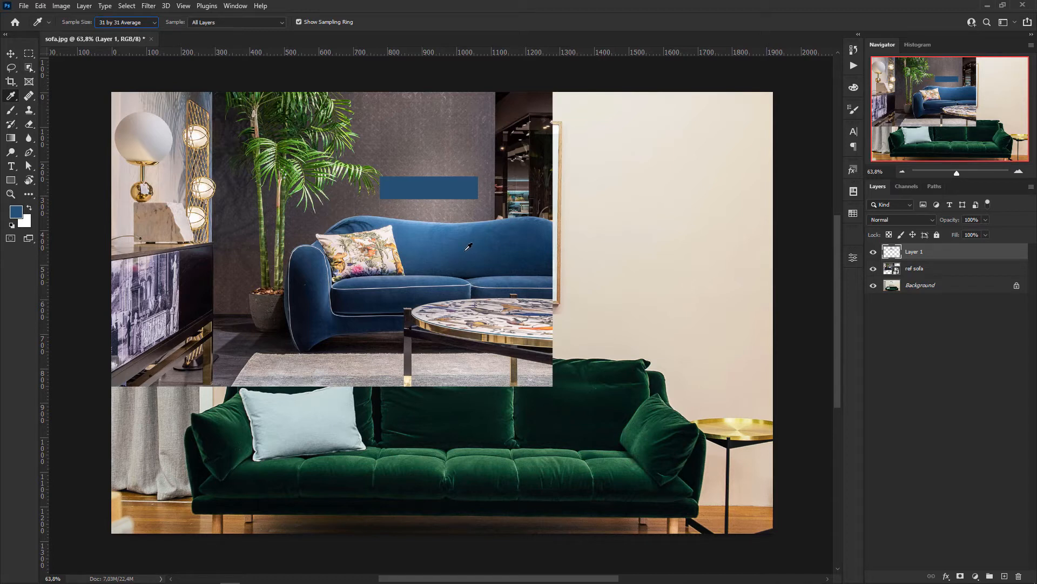
Step: Reposition the blue swatch above the blue sofa's backrest, overlapping the dark doorway, and hide the ref sofa layer
click(9, 54)
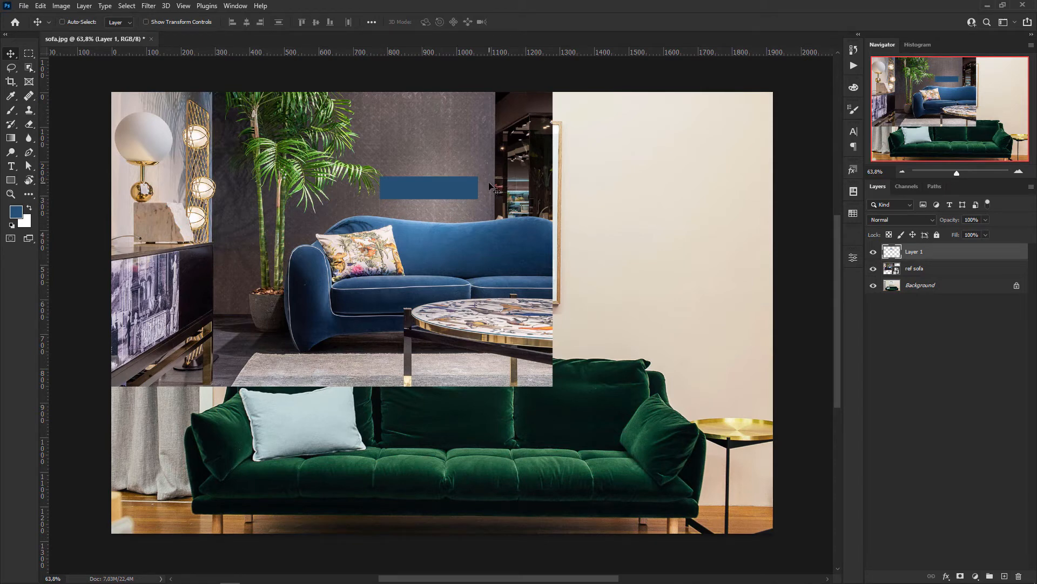
drag(440, 187, 624, 182)
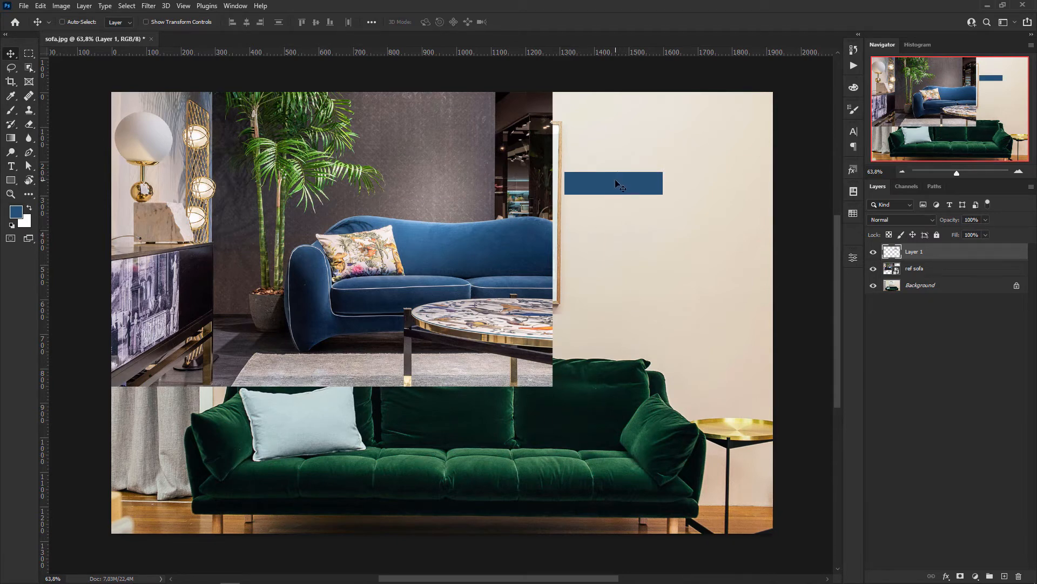
drag(615, 180, 482, 167)
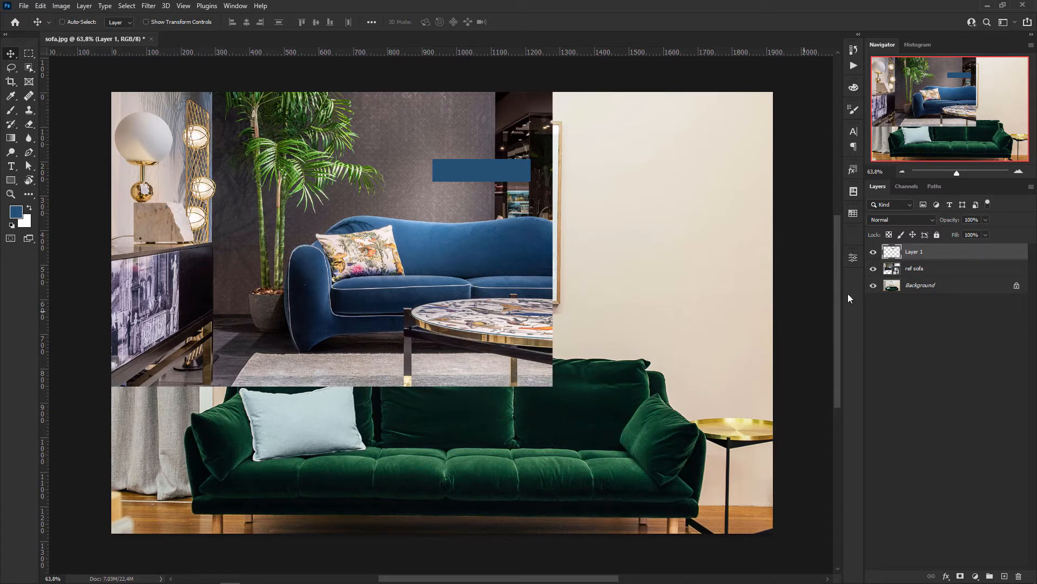
click(873, 269)
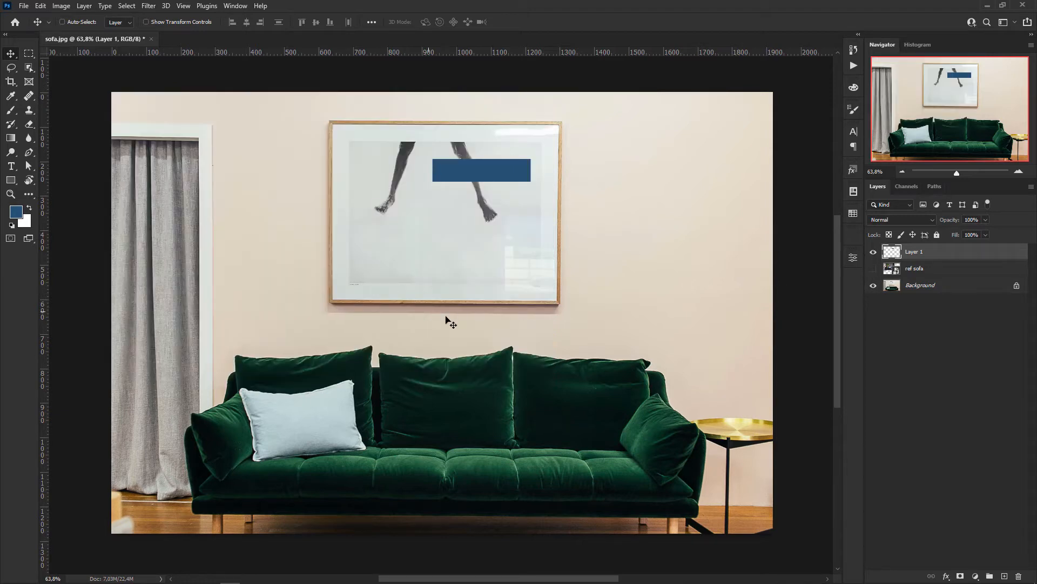
Step: Select the green sofa on the Background layer by outlining it with the Object Selection tool in Lasso mode
scroll(501, 525, up, 2)
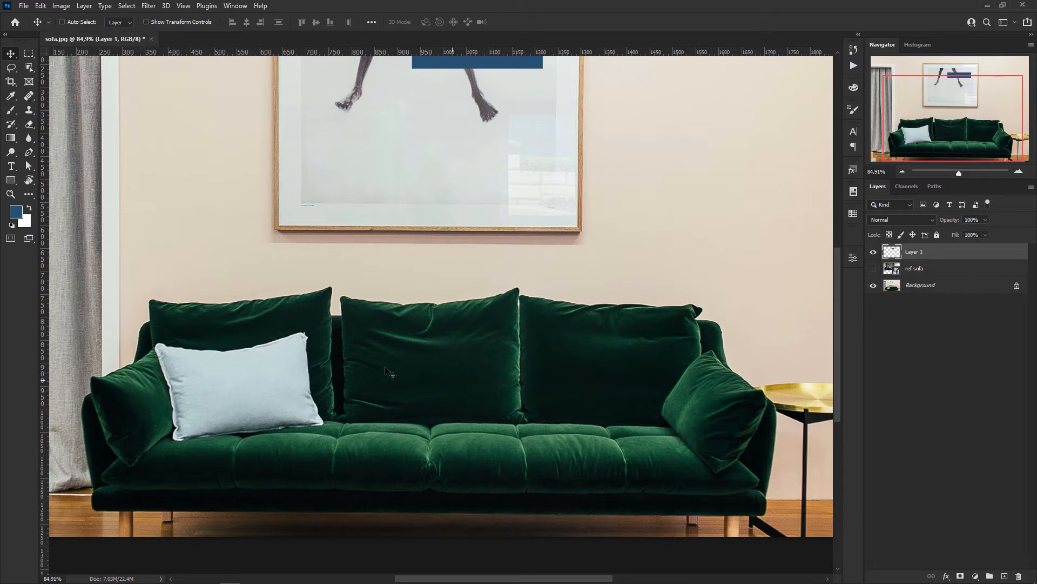
click(925, 287)
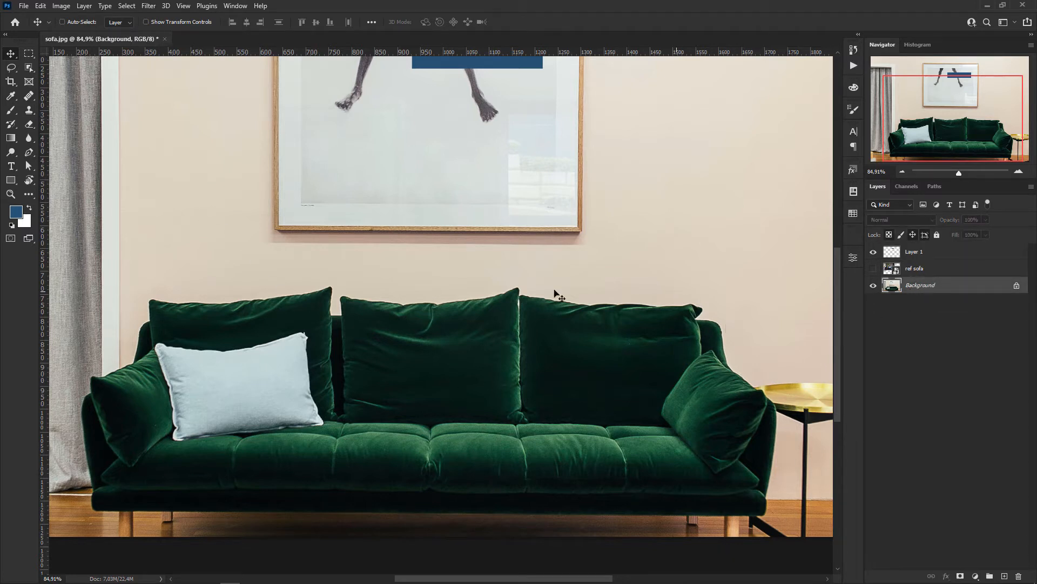
click(28, 68)
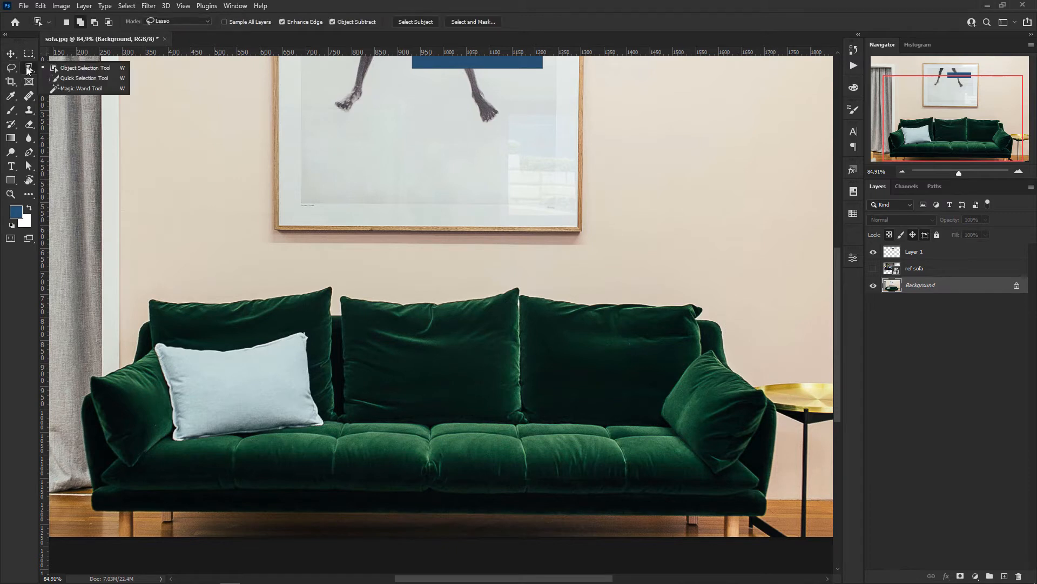
click(83, 67)
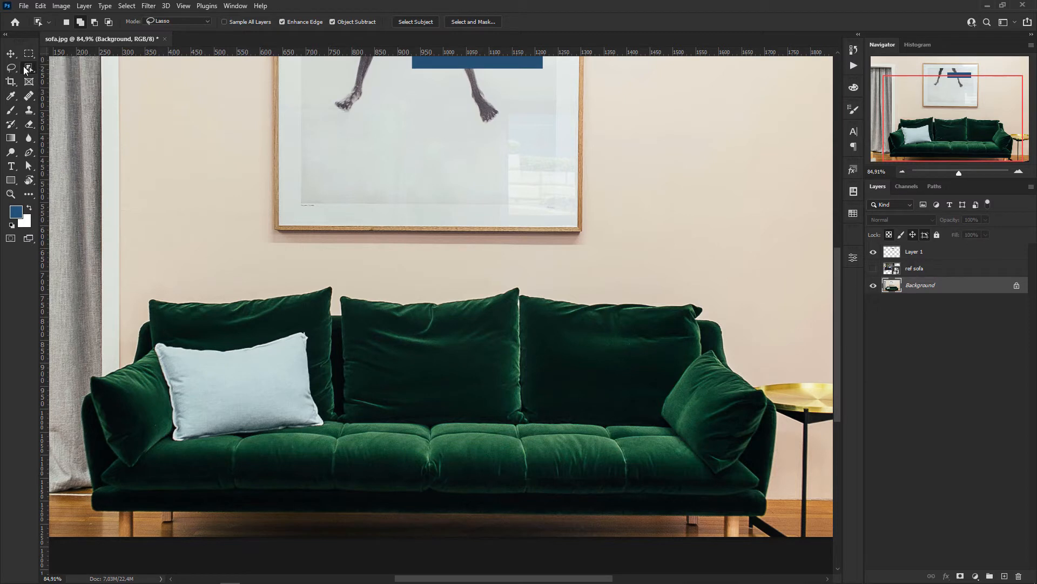
click(28, 68)
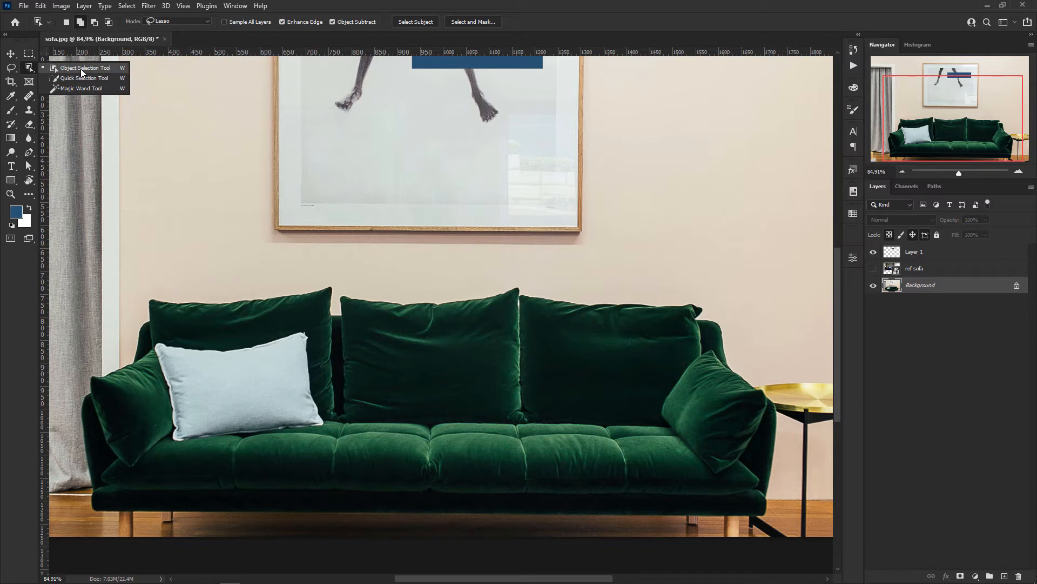
click(31, 66)
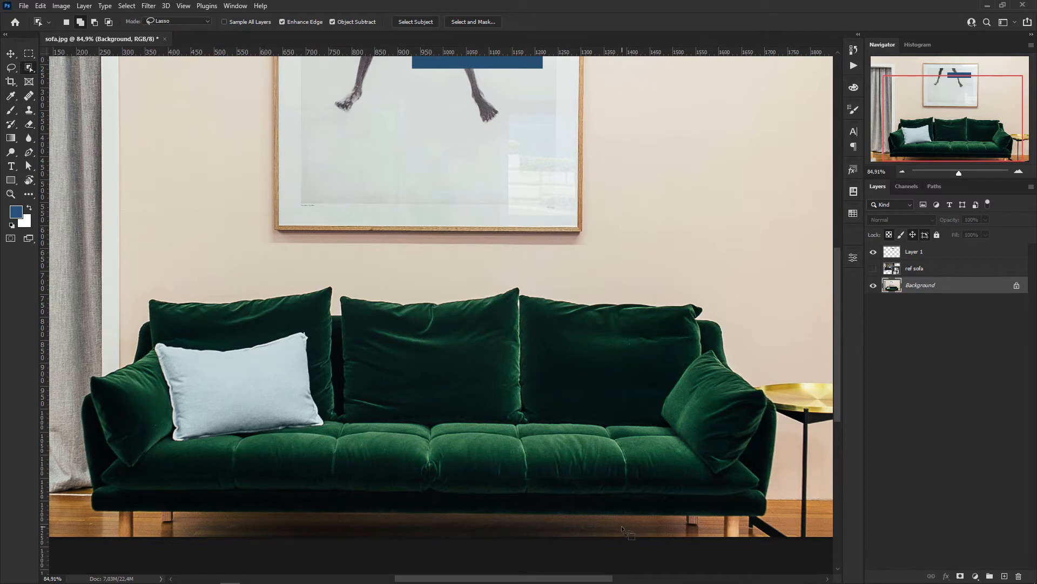
mouse_move(741, 522)
mouse_down()
mouse_move(785, 502)
mouse_move(785, 398)
mouse_move(741, 362)
mouse_move(711, 301)
mouse_move(690, 290)
mouse_move(149, 290)
mouse_move(131, 311)
mouse_move(120, 356)
mouse_move(89, 367)
mouse_move(68, 422)
mouse_move(80, 508)
mouse_move(100, 521)
mouse_move(591, 524)
mouse_up()
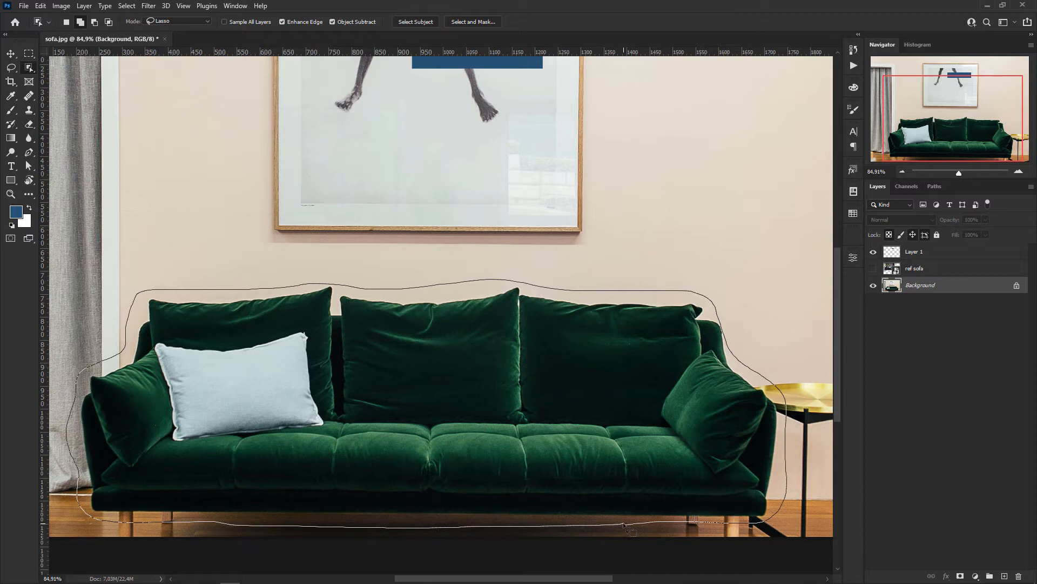
drag(624, 524, 634, 523)
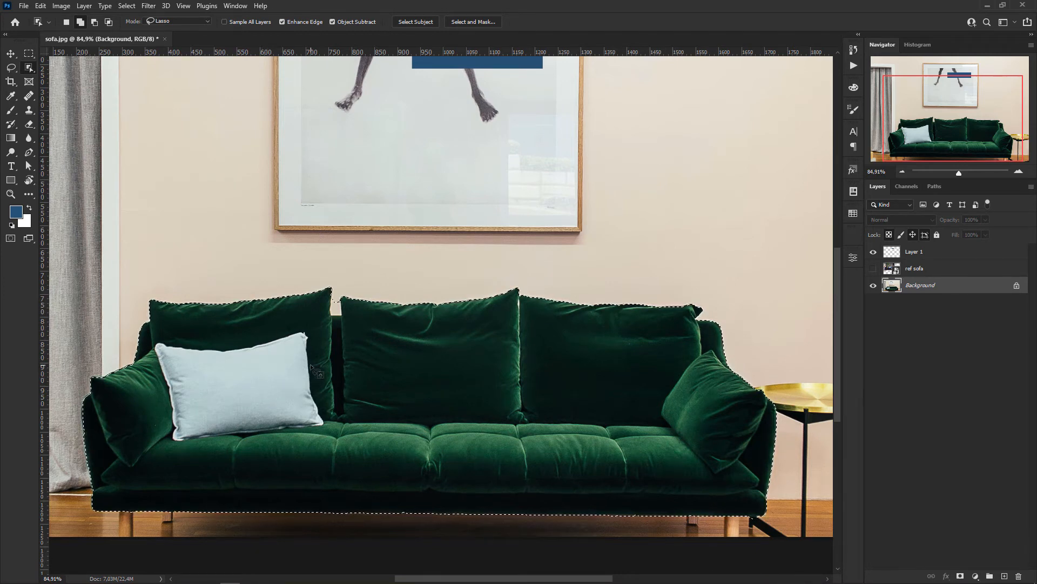
Step: Remove the wall gap between the first and middle back cushions from the selection, then restore the sofa frame below it
scroll(332, 318, up, 5)
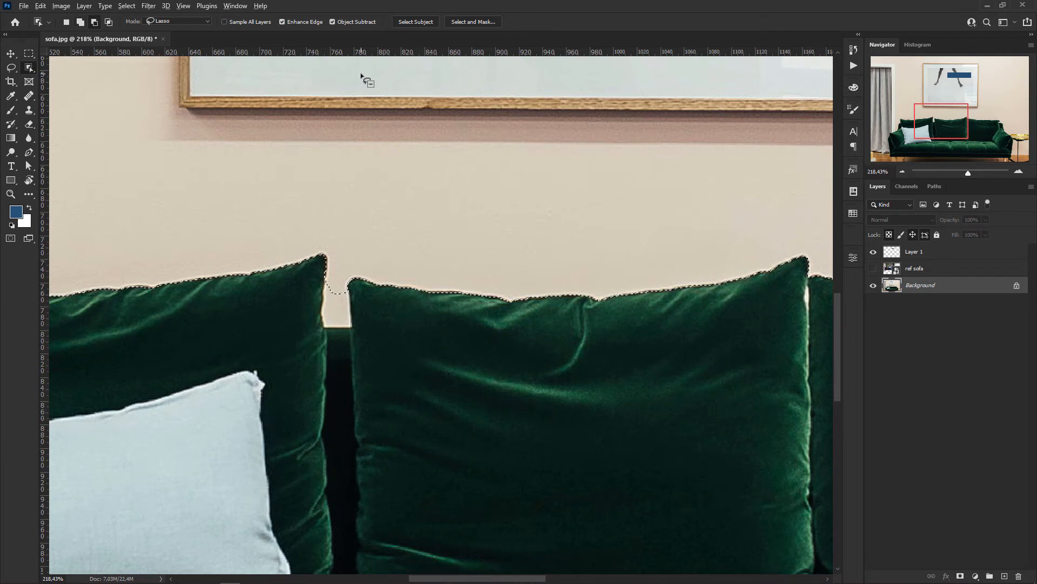
mouse_move(341, 267)
mouse_down()
mouse_move(312, 278)
mouse_move(314, 316)
mouse_move(325, 338)
mouse_move(349, 342)
mouse_move(361, 313)
mouse_move(349, 255)
mouse_up()
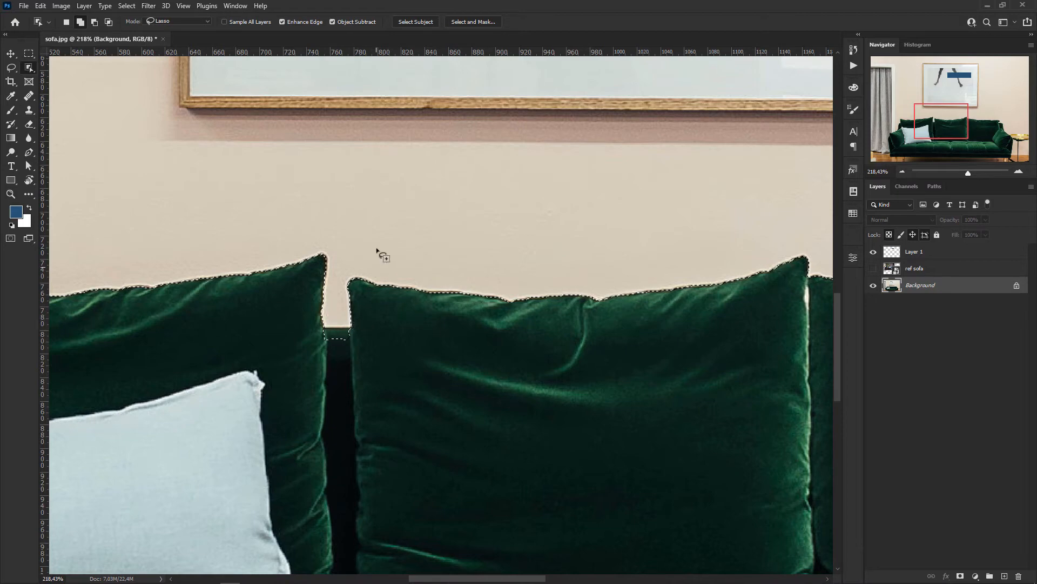
mouse_move(365, 322)
mouse_down()
mouse_move(317, 339)
mouse_move(378, 348)
mouse_move(385, 327)
mouse_move(367, 323)
mouse_up()
Step: Subtract the light blue pillow from the sofa selection by outlining it with the Object Selection tool
scroll(347, 344, down, 6)
drag(239, 446, 396, 389)
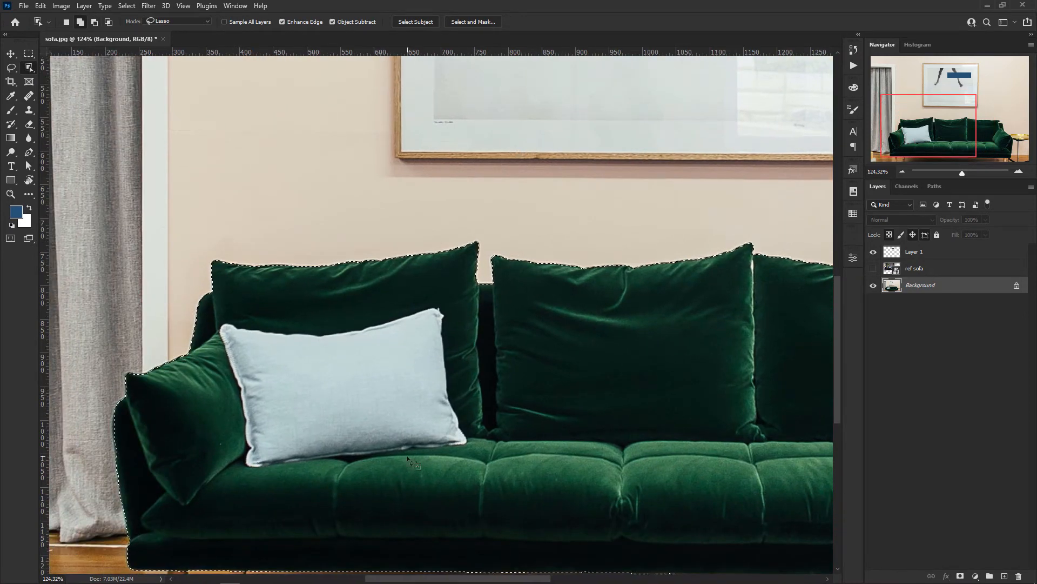
mouse_move(407, 455)
mouse_down()
mouse_move(474, 439)
mouse_move(449, 313)
mouse_move(434, 300)
mouse_move(342, 323)
mouse_move(218, 322)
mouse_move(241, 464)
mouse_move(266, 472)
mouse_move(375, 461)
mouse_up()
drag(445, 463, 458, 461)
scroll(341, 417, down, 3)
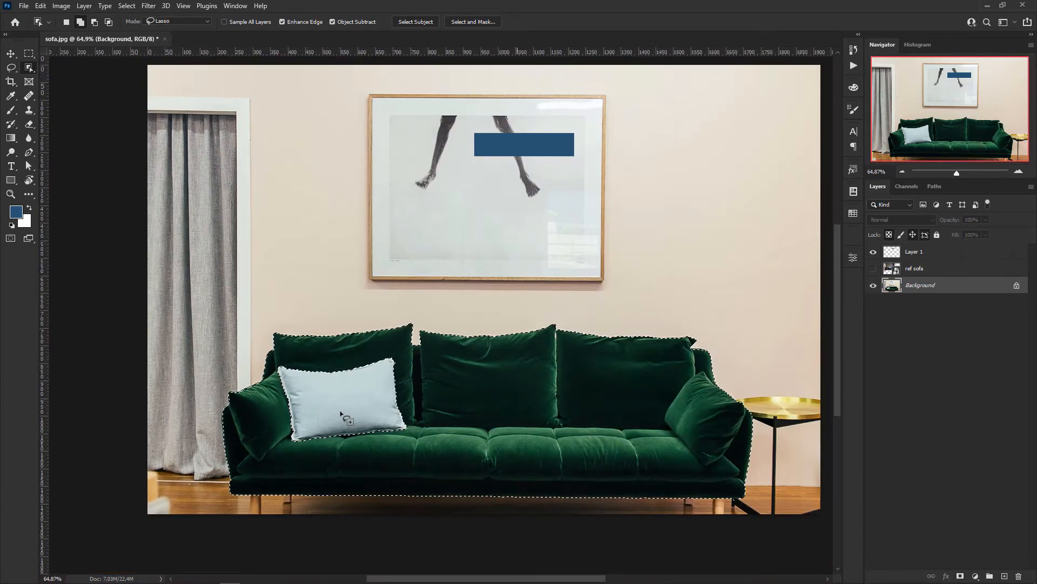
Step: Add a Gradient Map adjustment layer above the Background, masked by the sofa selection
drag(493, 427, 521, 431)
scroll(489, 435, up, 1)
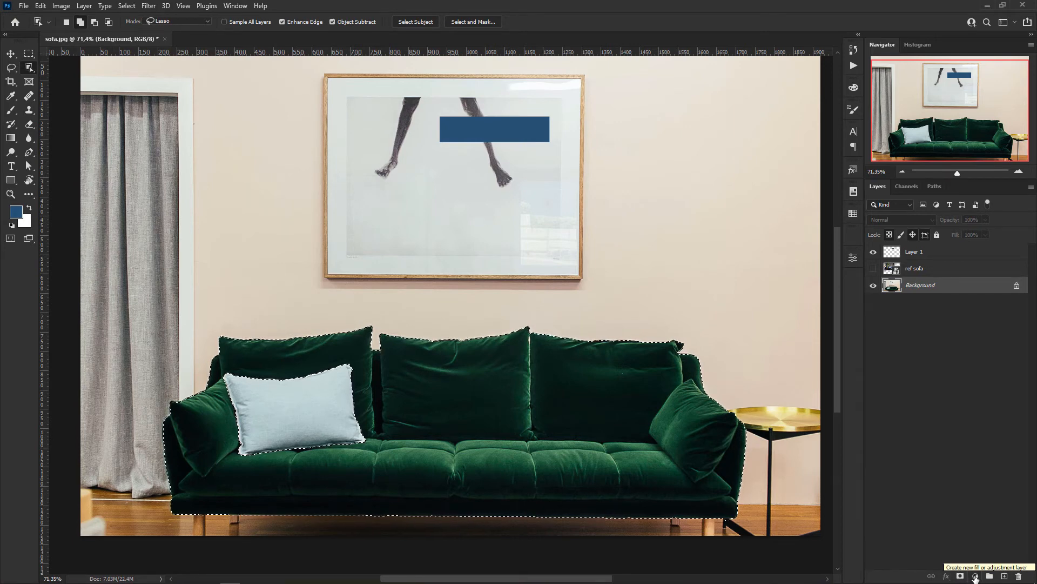
click(975, 576)
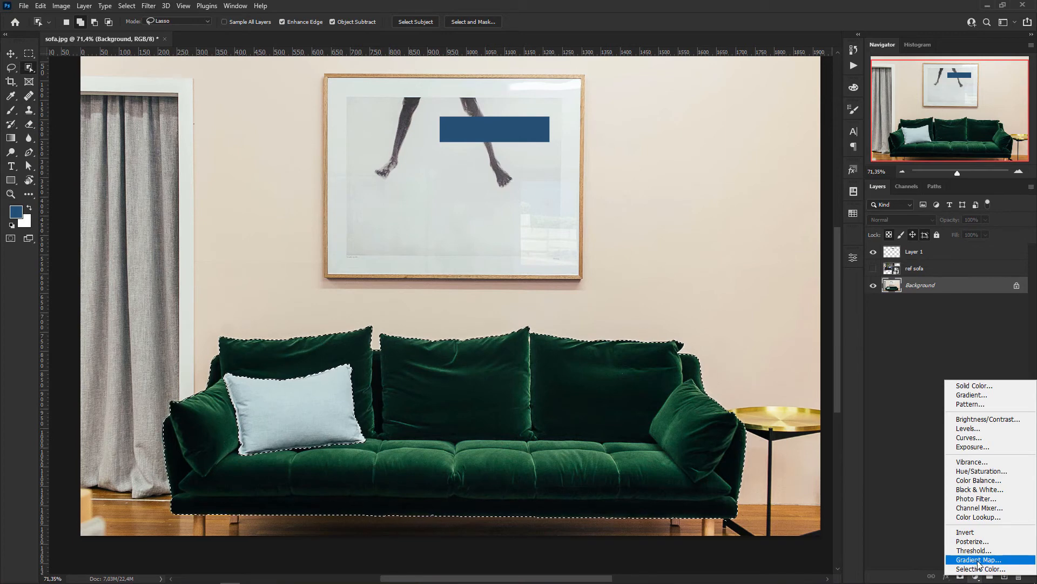
click(981, 562)
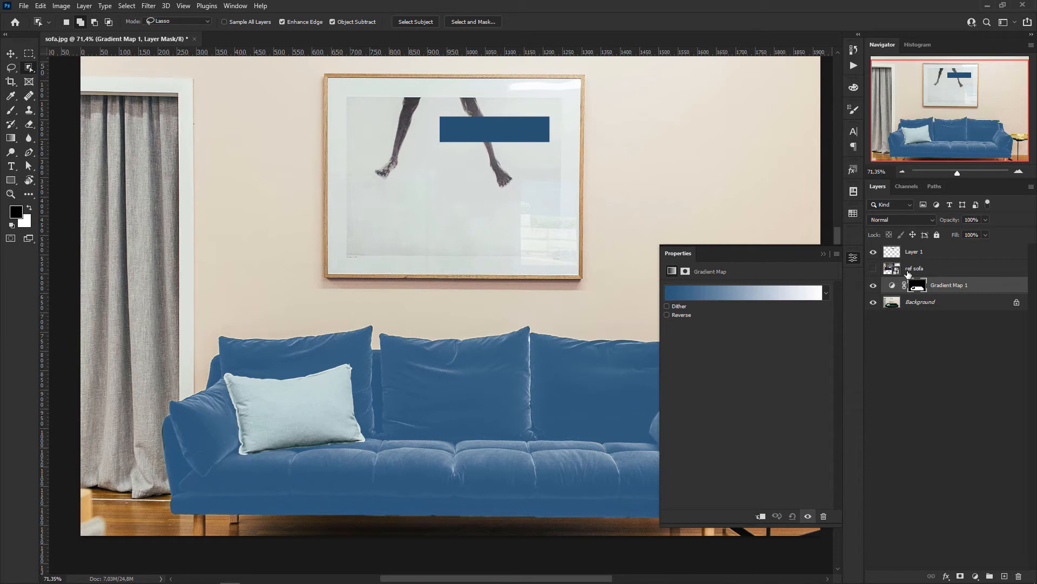
Step: Add a middle colour stop at 49% to the Gradient Map's gradient and sample its colour from the blue swatch
click(892, 286)
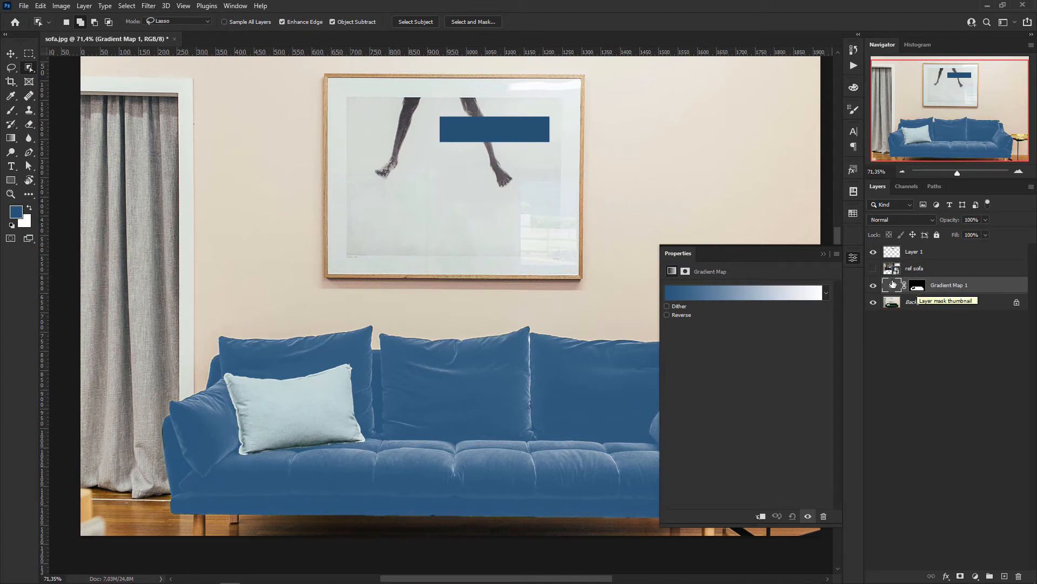
click(739, 293)
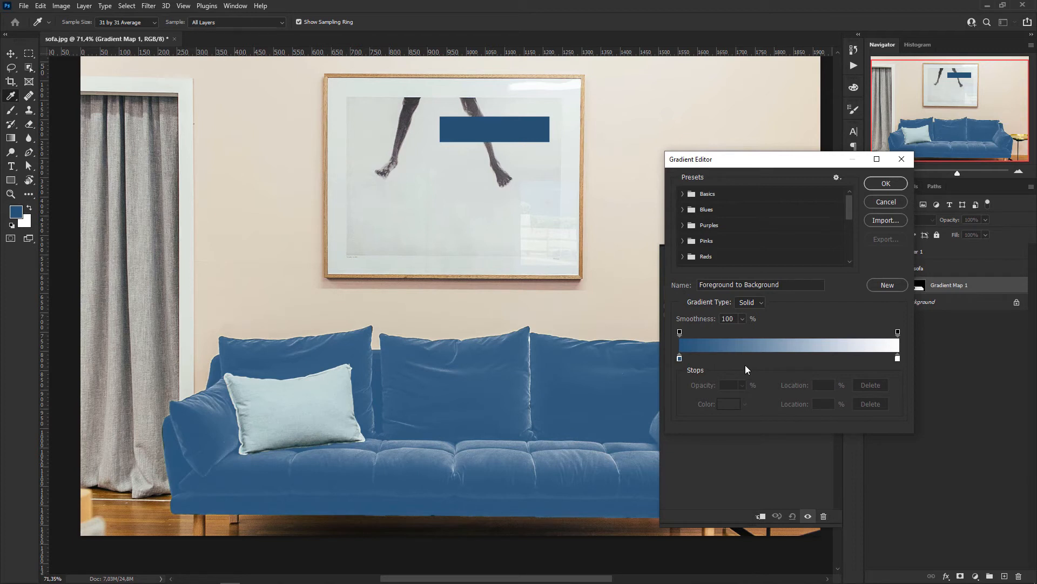
click(787, 359)
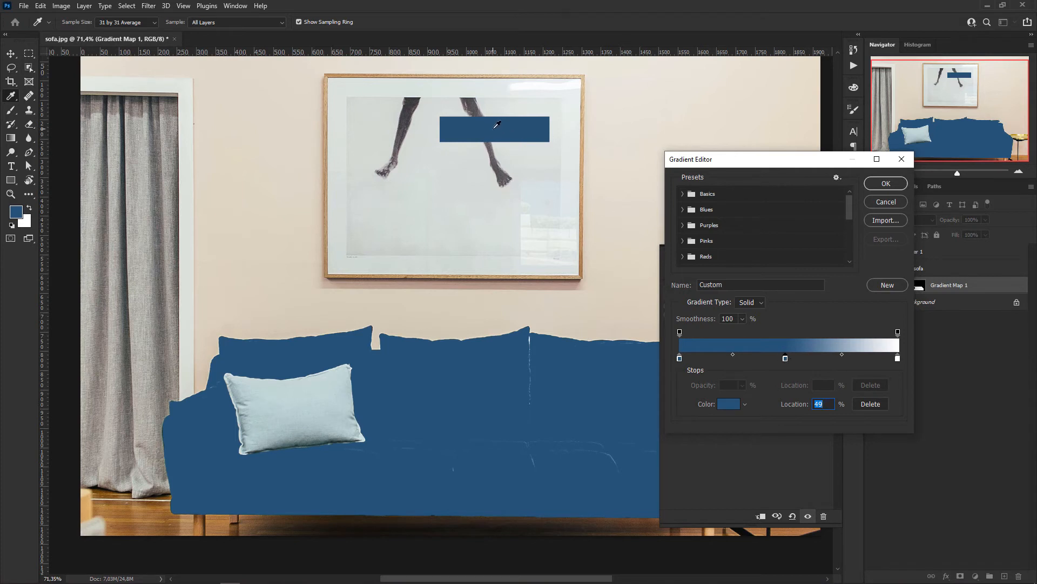
double_click(786, 359)
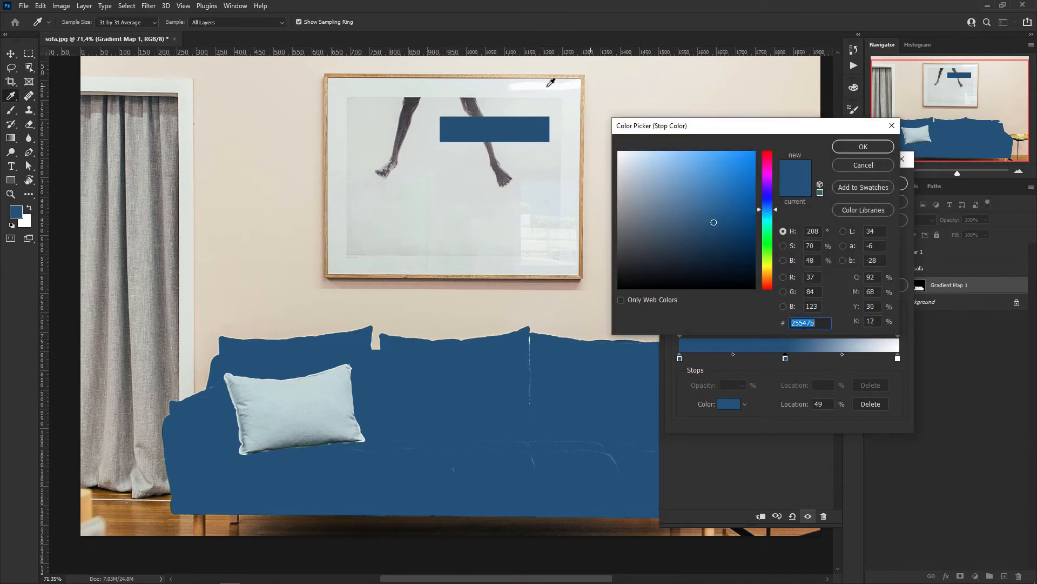
click(505, 125)
click(849, 144)
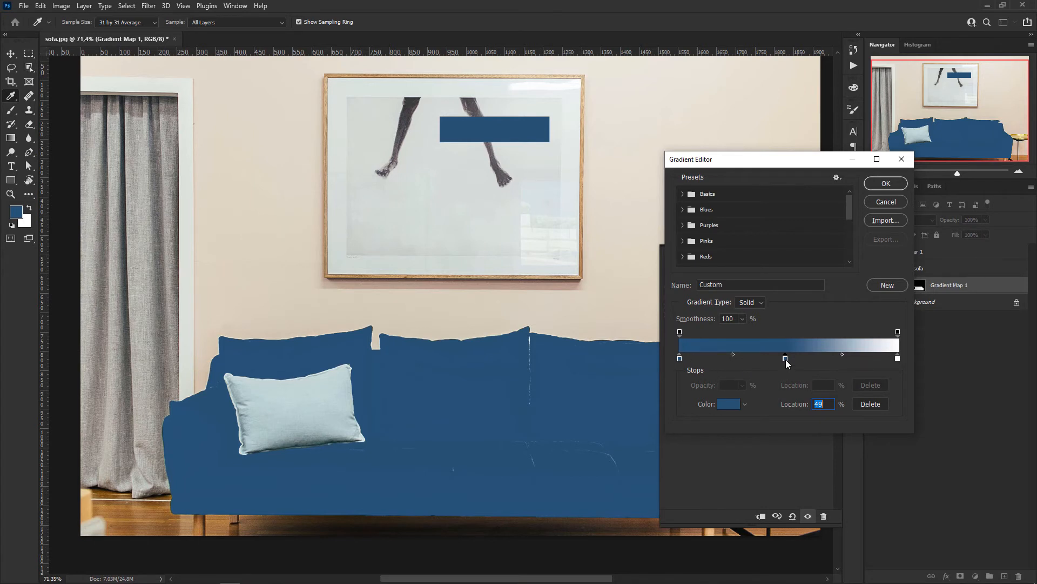
Step: Replace both end stops of the gradient with copies of the middle stop's swatch blue
key(alt)
drag(787, 358, 868, 358)
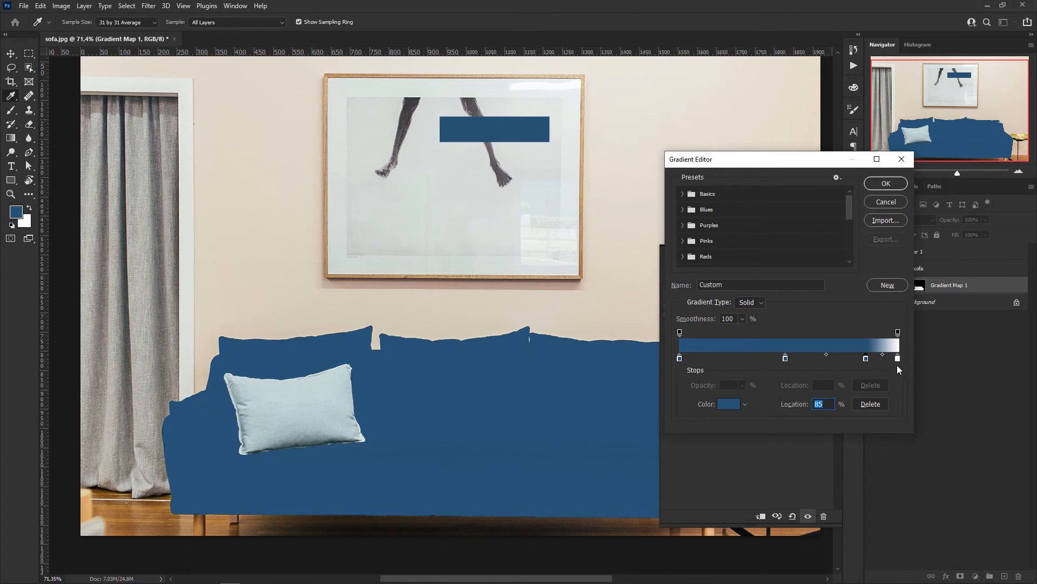
mouse_move(898, 359)
mouse_down()
mouse_move(900, 384)
mouse_move(875, 358)
mouse_move(902, 359)
mouse_up()
drag(786, 358, 713, 358)
mouse_move(679, 358)
mouse_down()
mouse_move(692, 380)
mouse_move(703, 360)
mouse_move(668, 355)
mouse_up()
Step: Set the gradient's stop at 0% to a near-black blue, #050c11
double_click(679, 358)
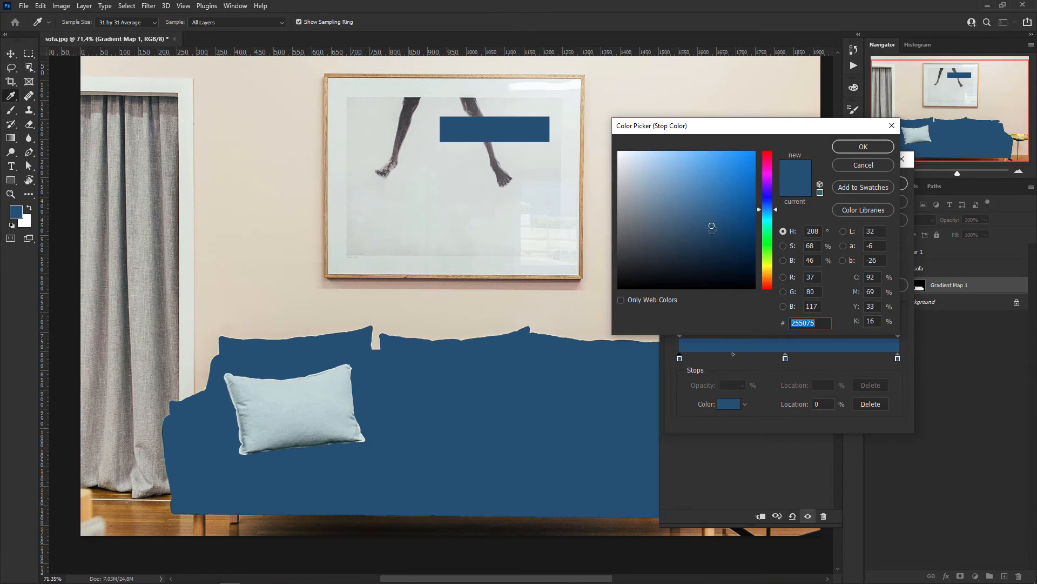
drag(712, 228, 713, 280)
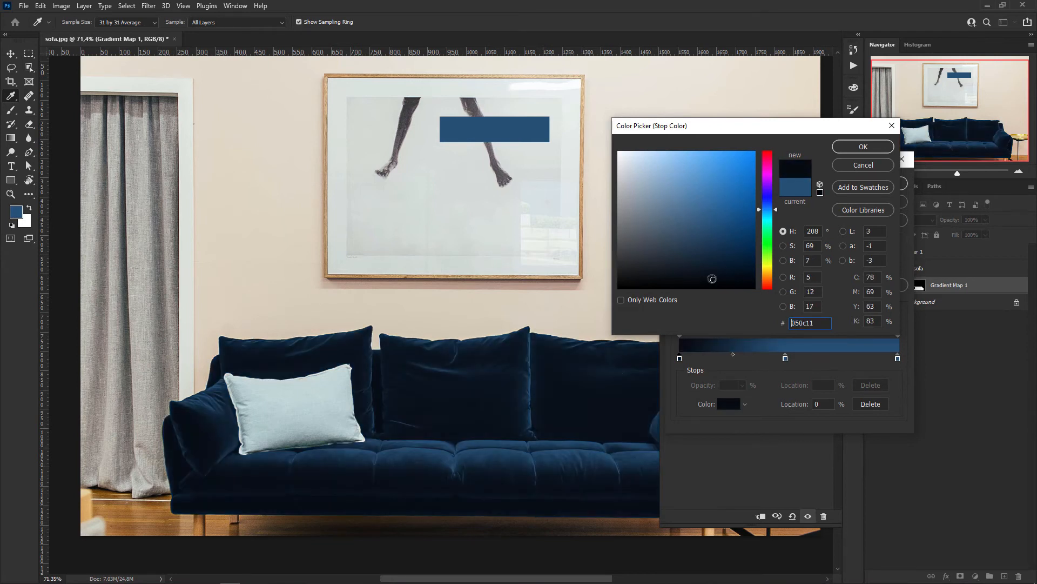
click(863, 146)
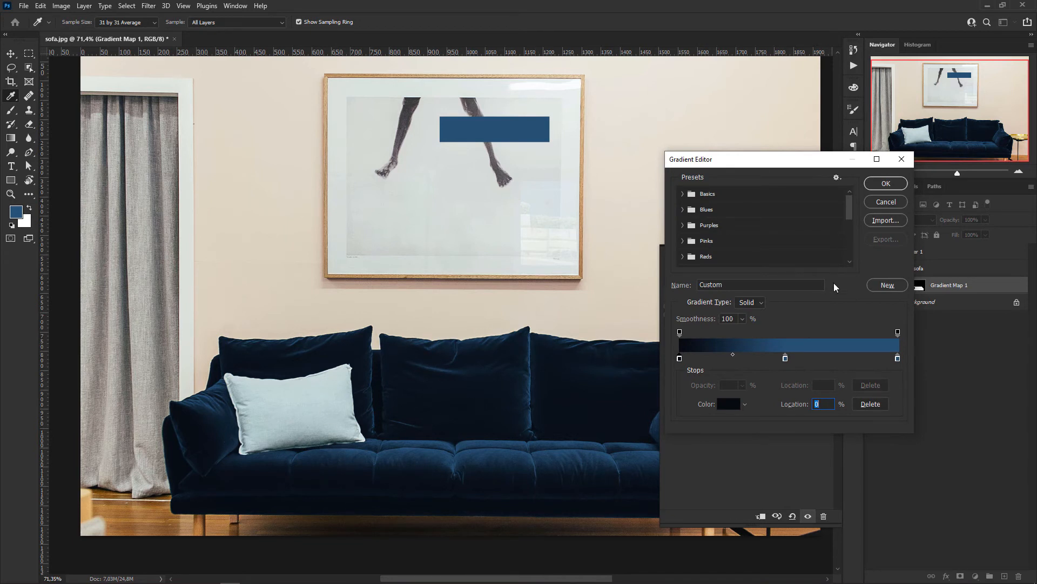
Step: Set the gradient's stop at 100% to a very pale blue for the sofa's highlights
double_click(899, 358)
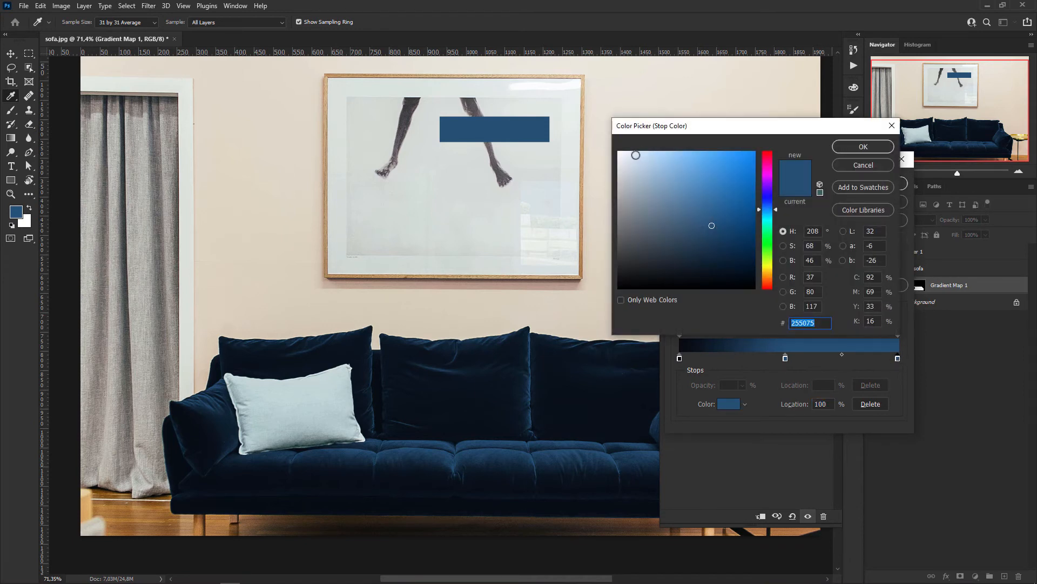
click(636, 155)
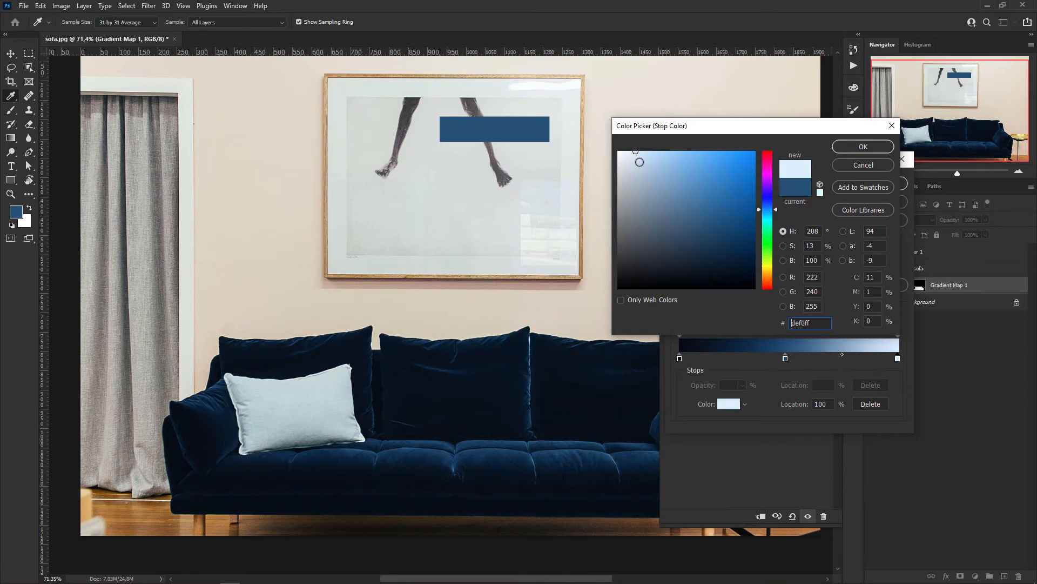
click(632, 152)
click(857, 146)
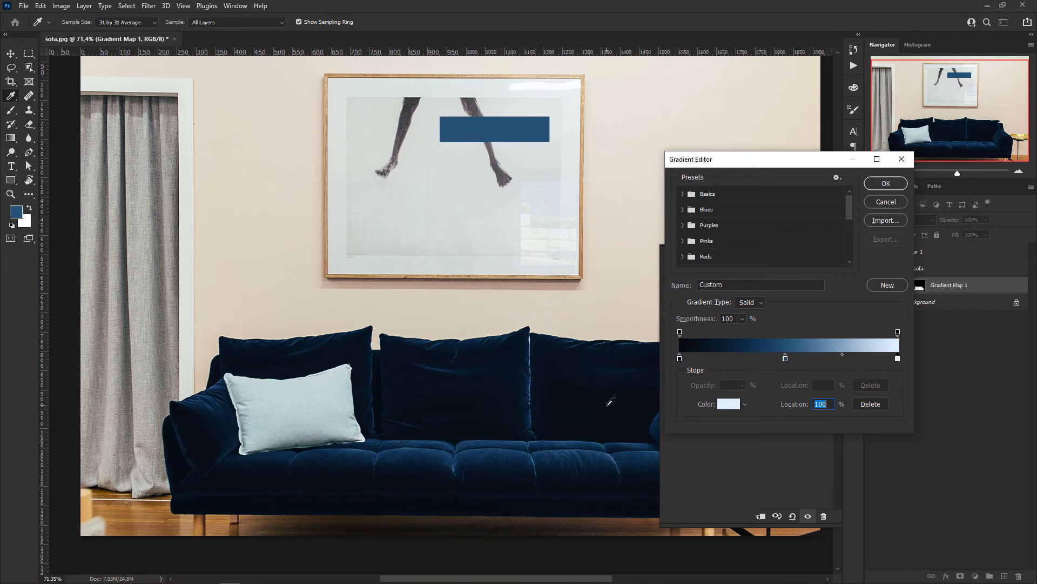
Step: Brighten the sofa by moving the middle blue stop to about 21% and the pale stop to about 90%
click(786, 359)
drag(786, 357, 672, 359)
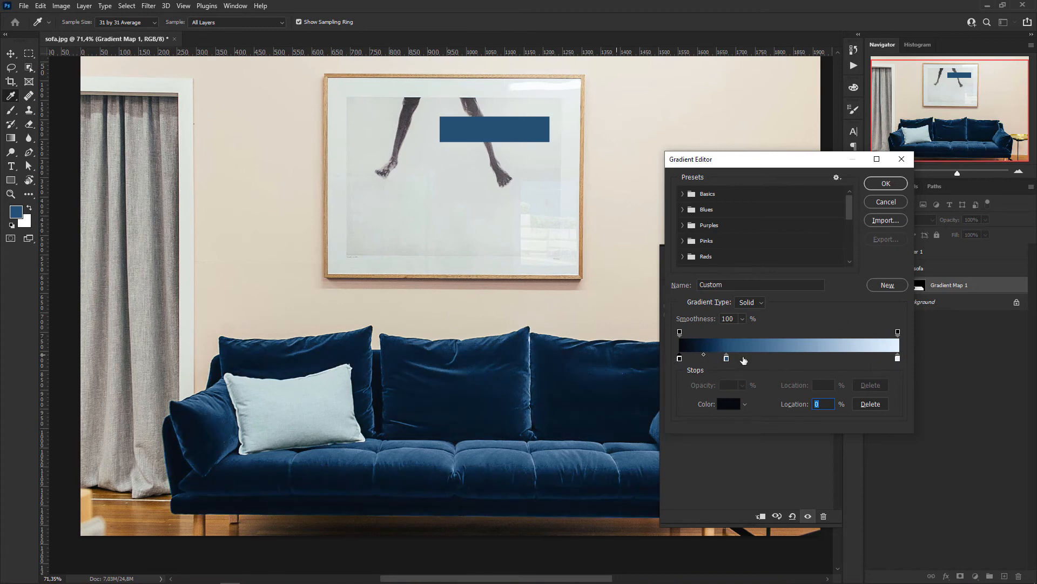
click(898, 359)
mouse_move(898, 359)
mouse_down()
mouse_move(780, 359)
mouse_move(878, 357)
mouse_up()
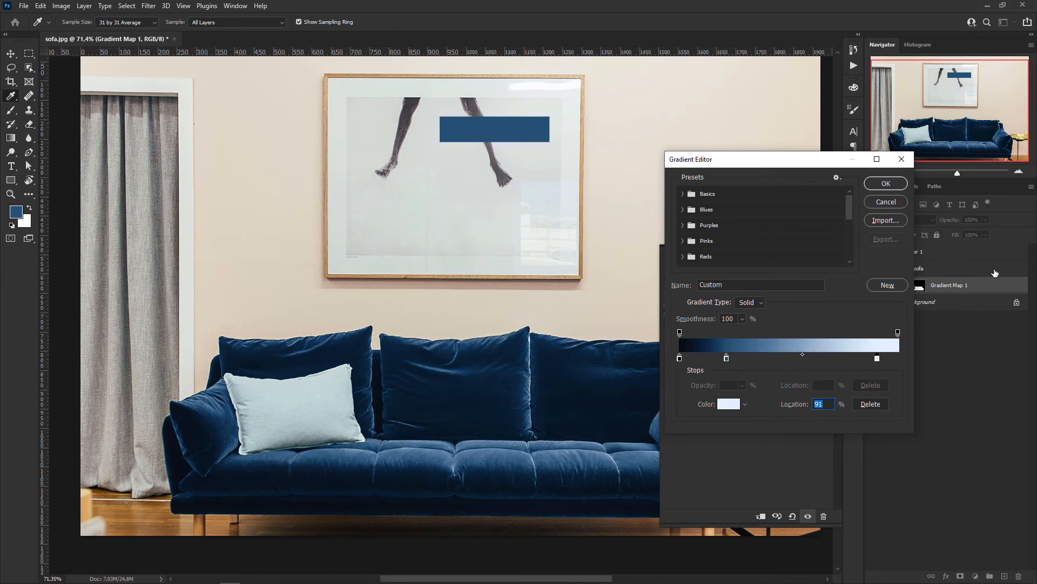
mouse_move(877, 358)
mouse_down()
mouse_move(919, 349)
mouse_move(864, 359)
mouse_move(875, 358)
mouse_up()
Step: Fine-tune the middle blue stop to location 22%, keep the dark-side midpoint at 50%, and apply the gradient
drag(726, 357, 722, 356)
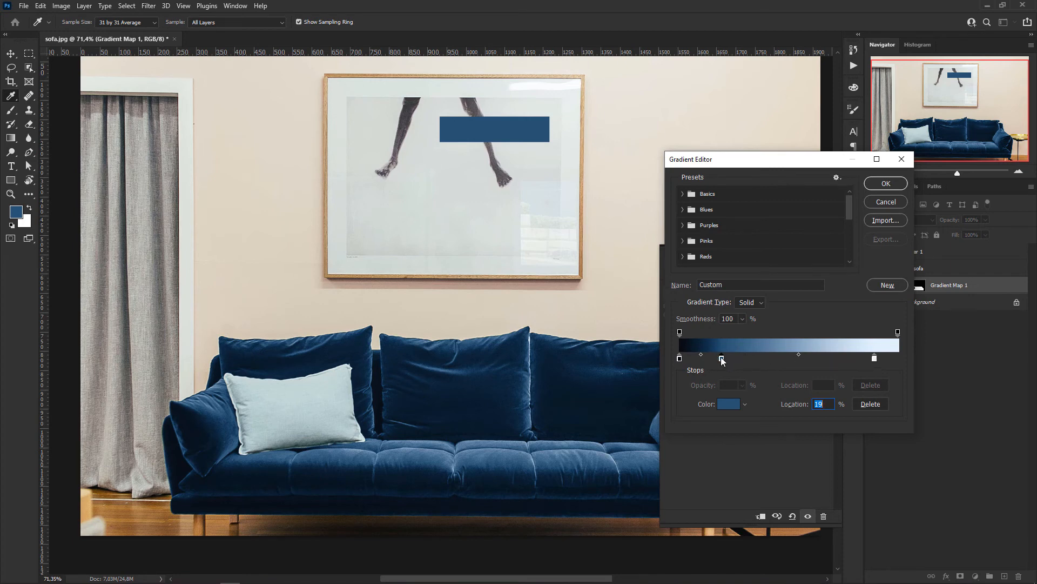
drag(701, 354, 704, 360)
text(50)
click(723, 357)
drag(723, 357, 729, 357)
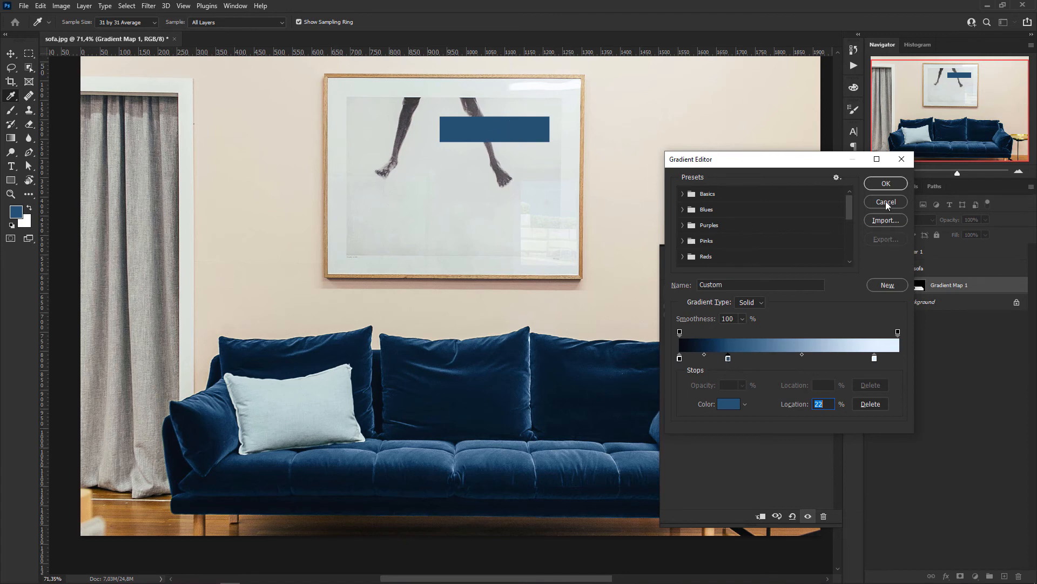
click(887, 184)
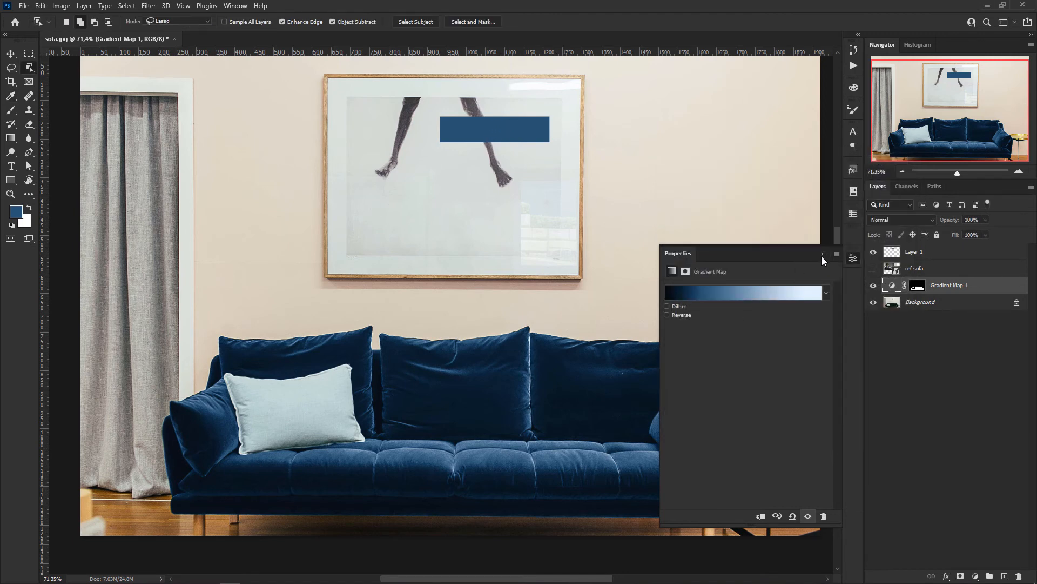
click(822, 254)
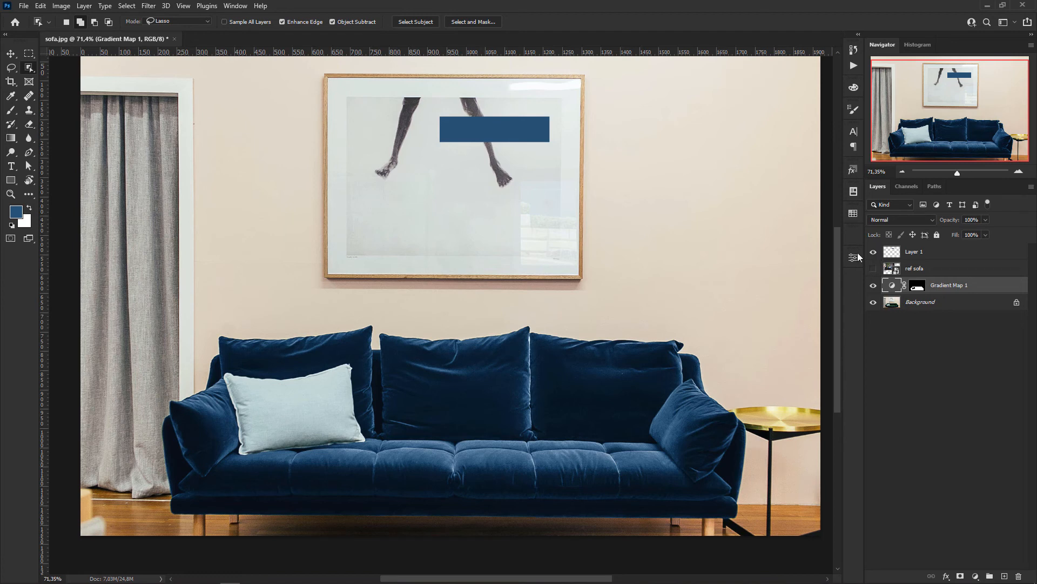
Step: Delete the Layer 1 swatch after comparing it against the sofa, and show the ref sofa layer directly above the sofa
click(928, 254)
key(v)
drag(516, 141, 698, 418)
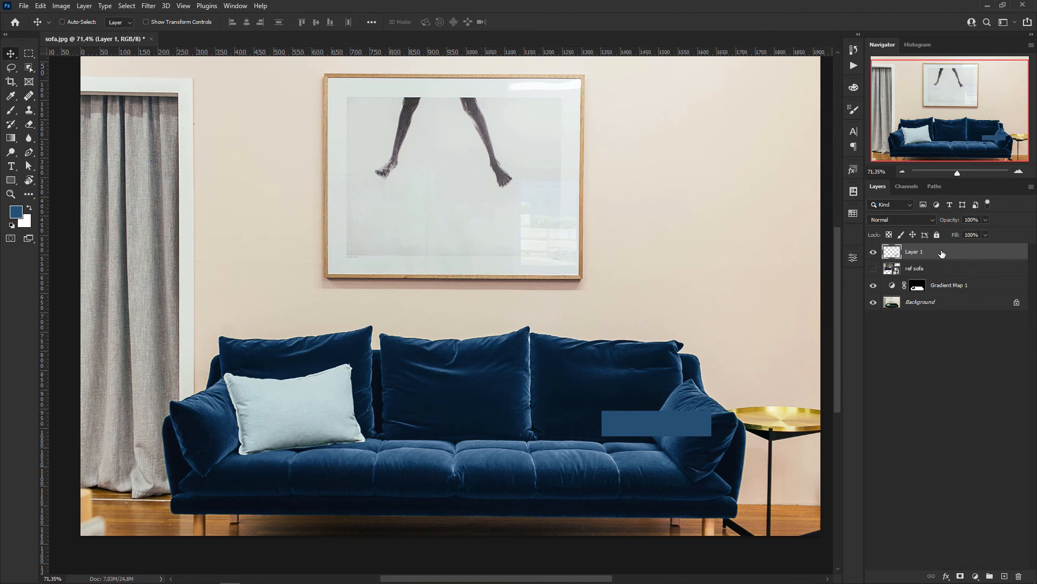
key(Delete)
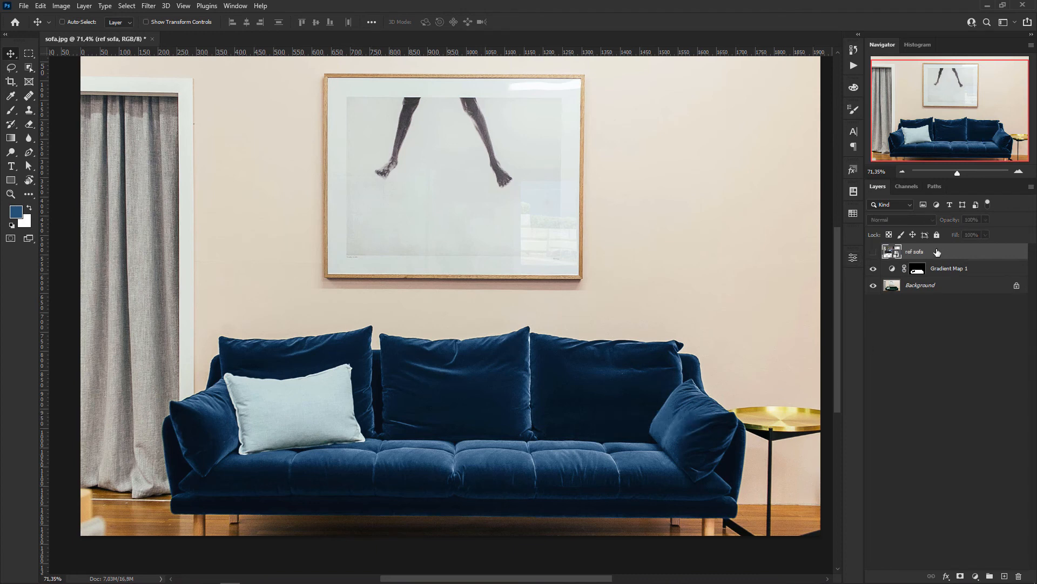
click(873, 252)
drag(490, 282, 485, 217)
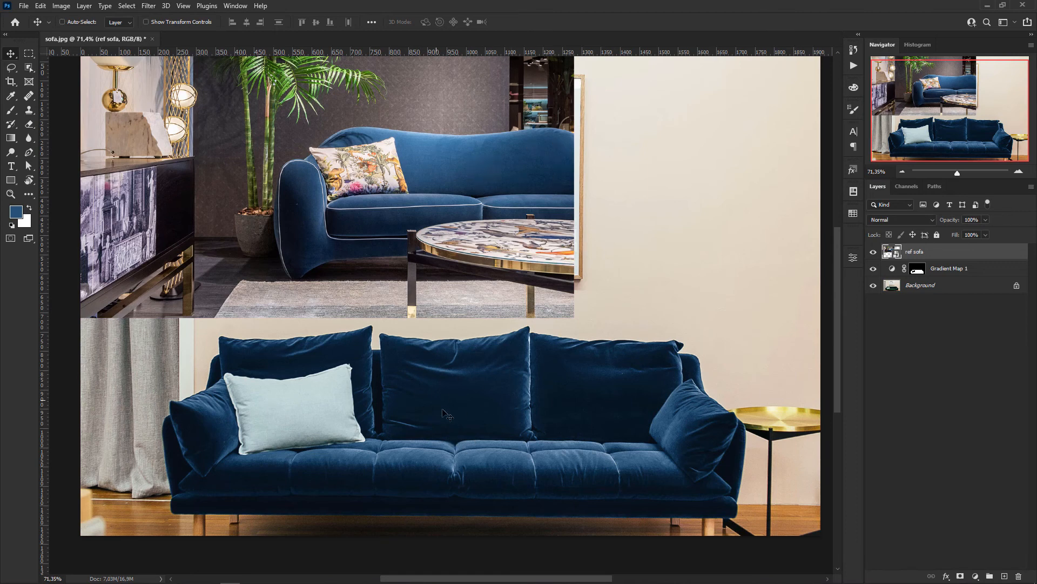
Step: Adjust the Gradient Map against the reference: dark stop to about 1%, blue stop to 16%, pale stop to about 85%
double_click(892, 269)
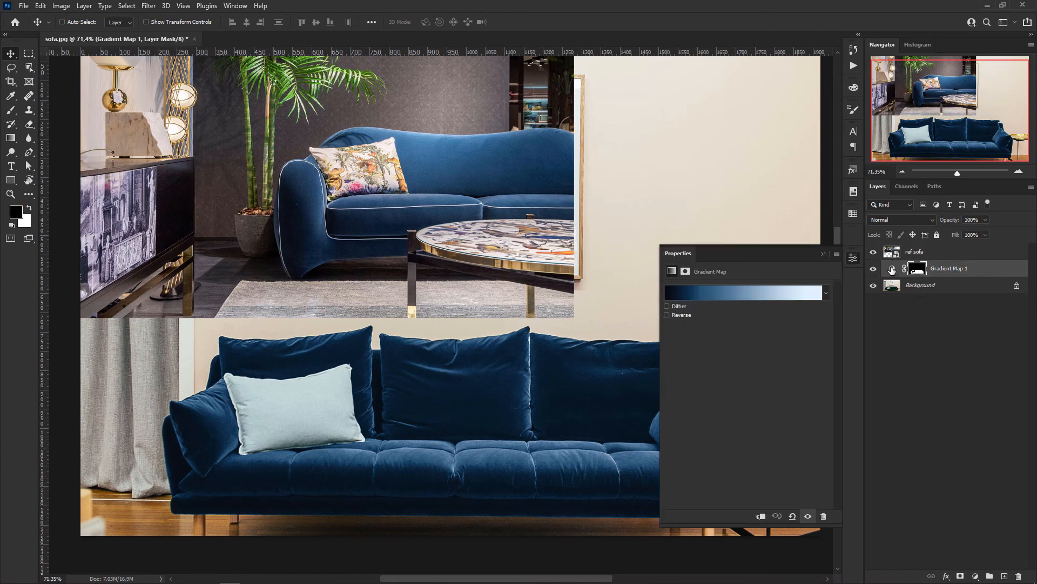
click(746, 293)
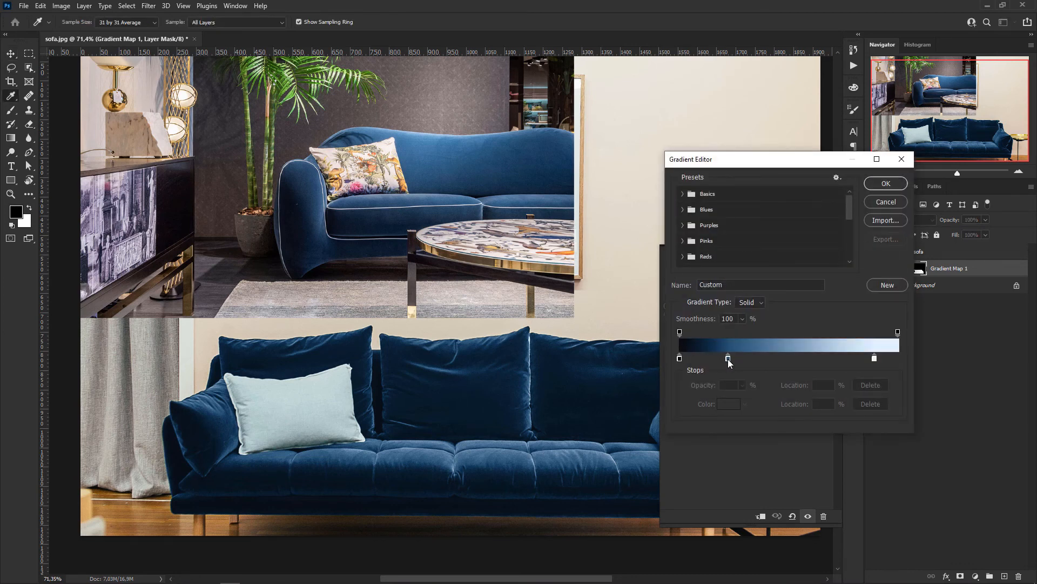
drag(729, 362, 719, 362)
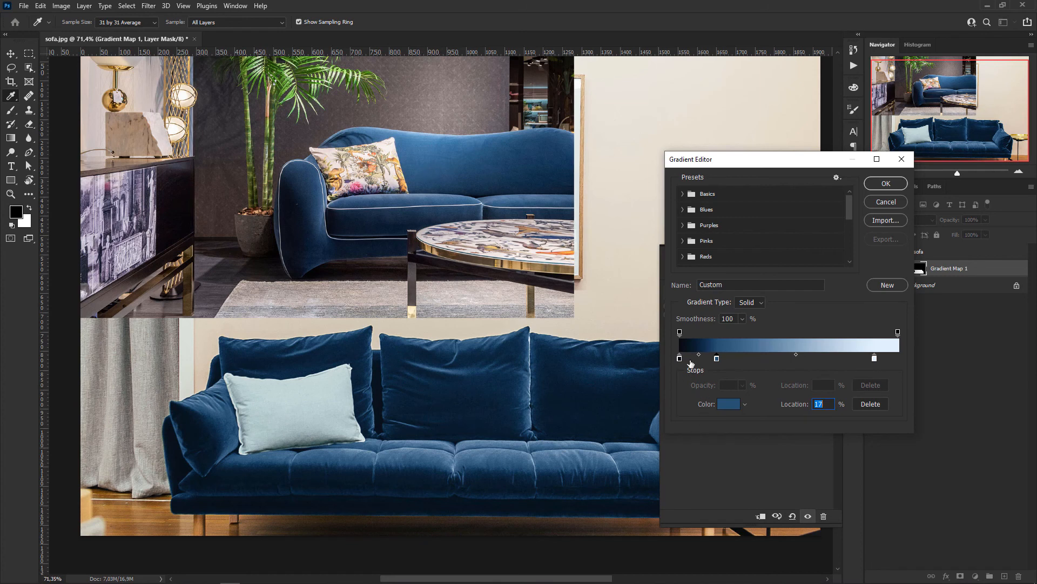
drag(680, 359, 683, 360)
drag(875, 358, 864, 358)
drag(716, 358, 714, 358)
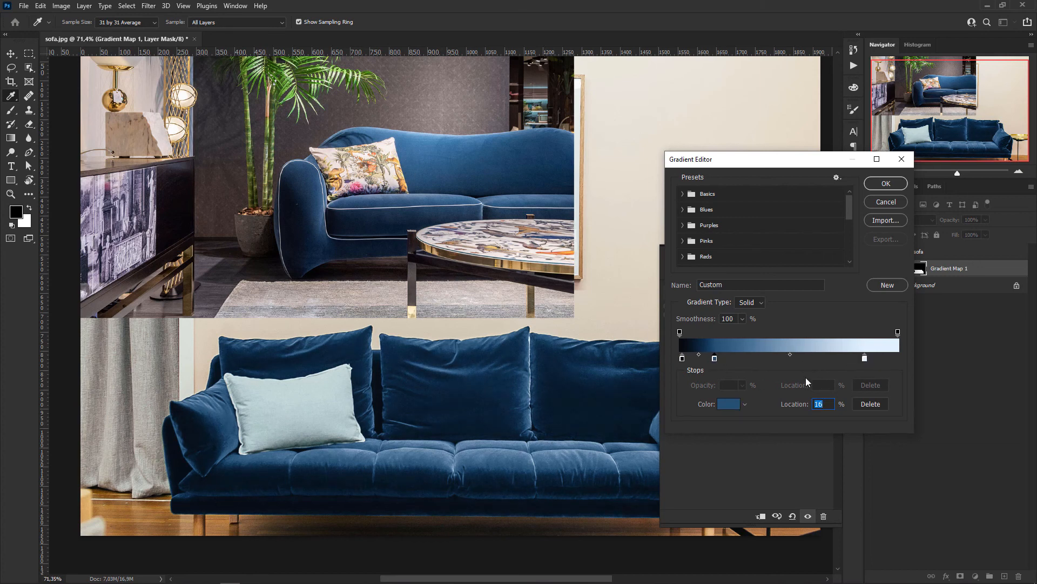
click(886, 182)
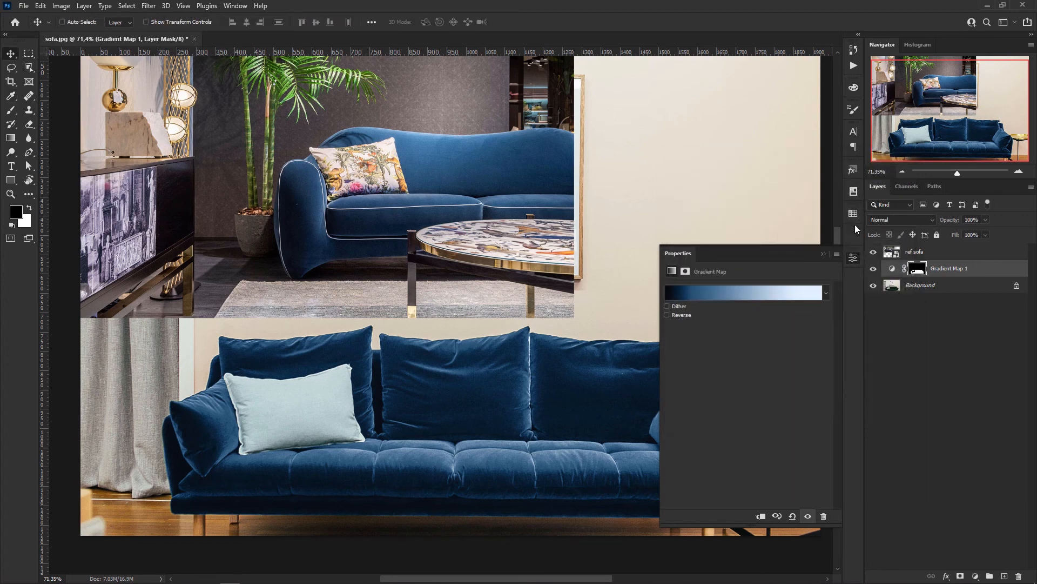
click(825, 253)
Step: Deselect the layers and hide the ref sofa layer to show the whole room photo
click(897, 342)
scroll(611, 303, down, 5)
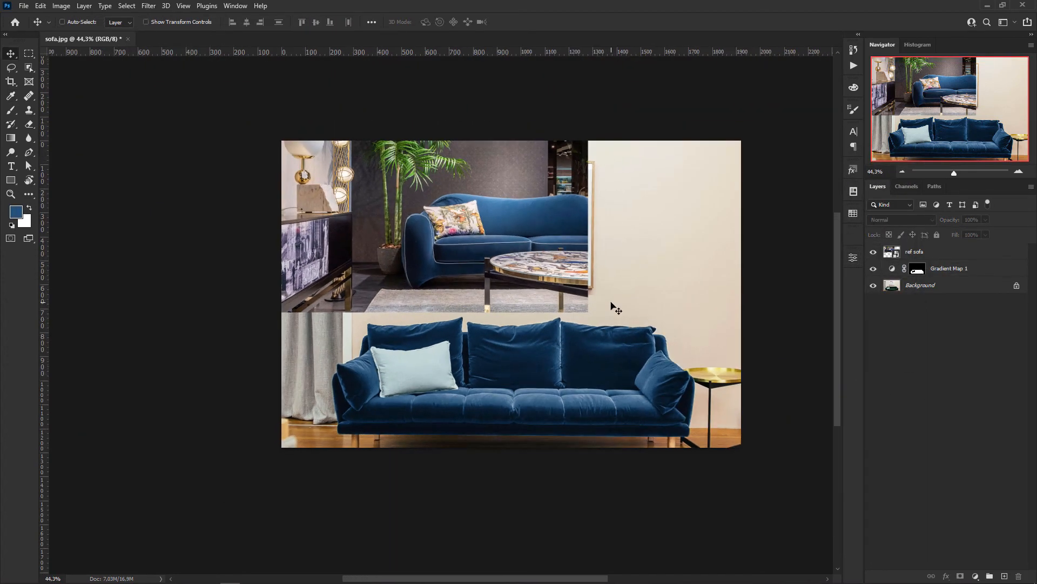
scroll(612, 303, up, 2)
click(873, 252)
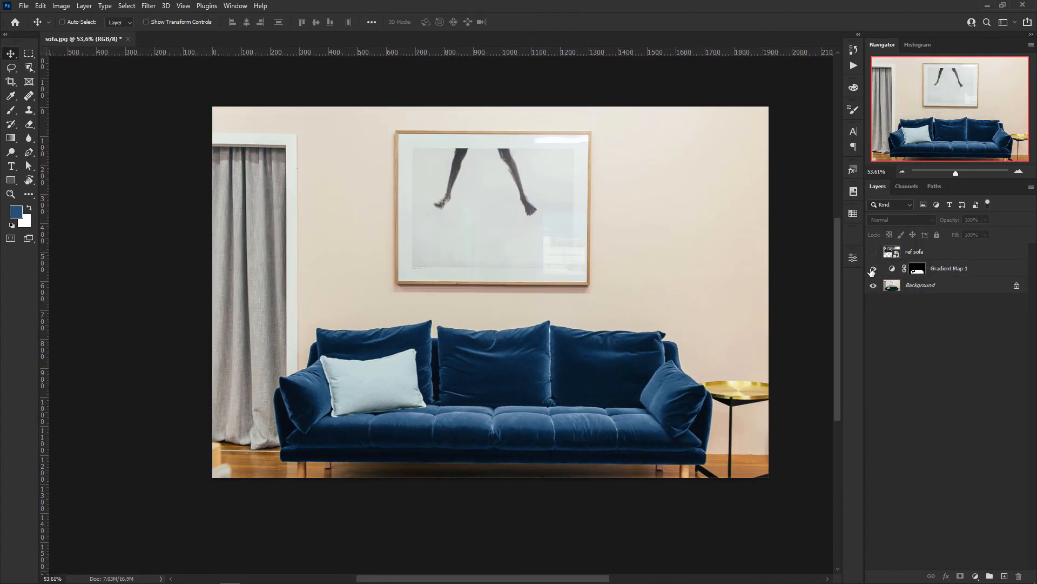
Step: Compare the sofa with and without Gradient Map 1, and against the ref sofa layer
click(873, 270)
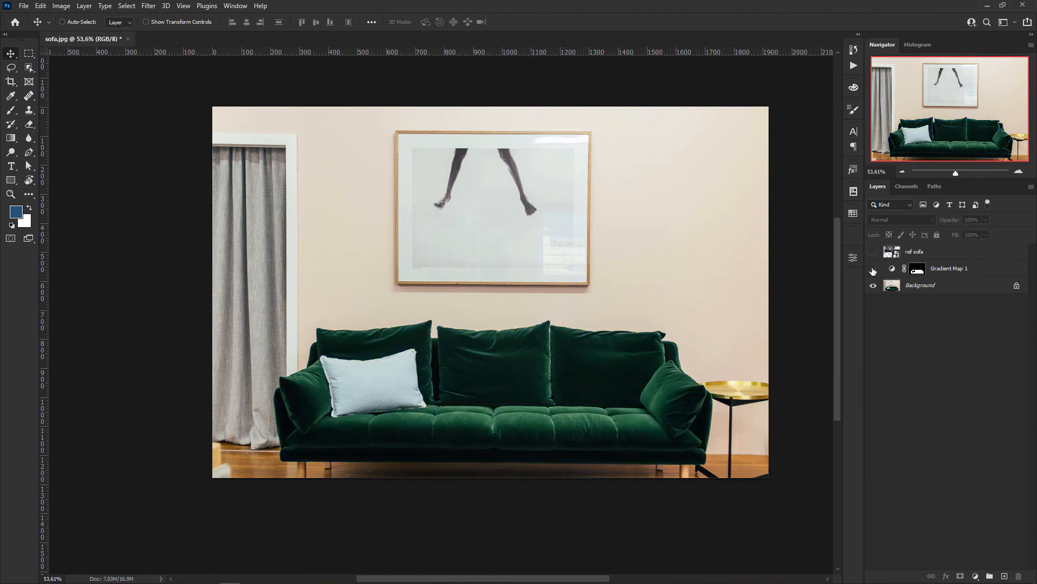
click(873, 270)
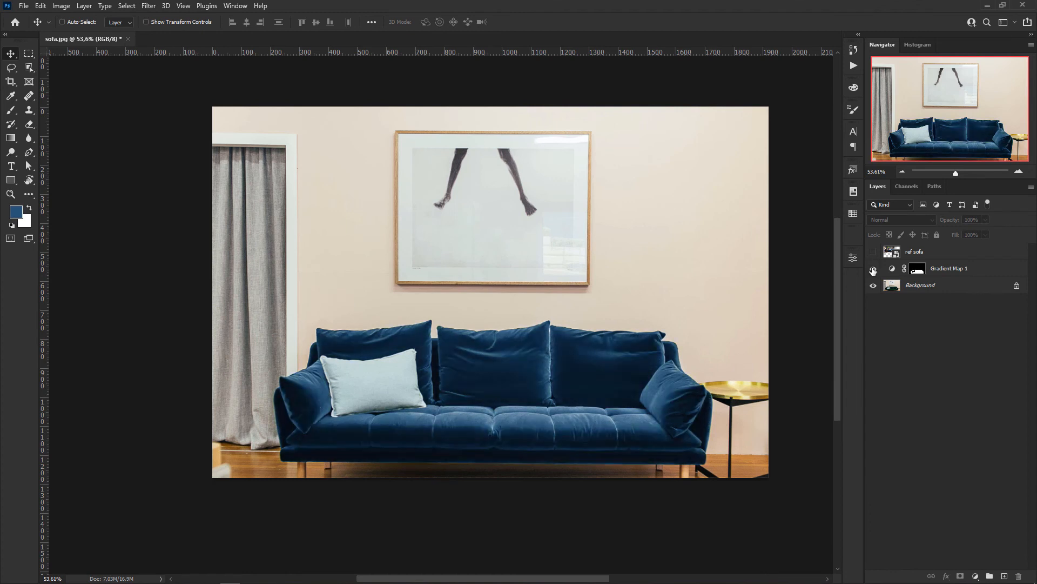
click(873, 270)
click(873, 269)
click(873, 252)
click(875, 270)
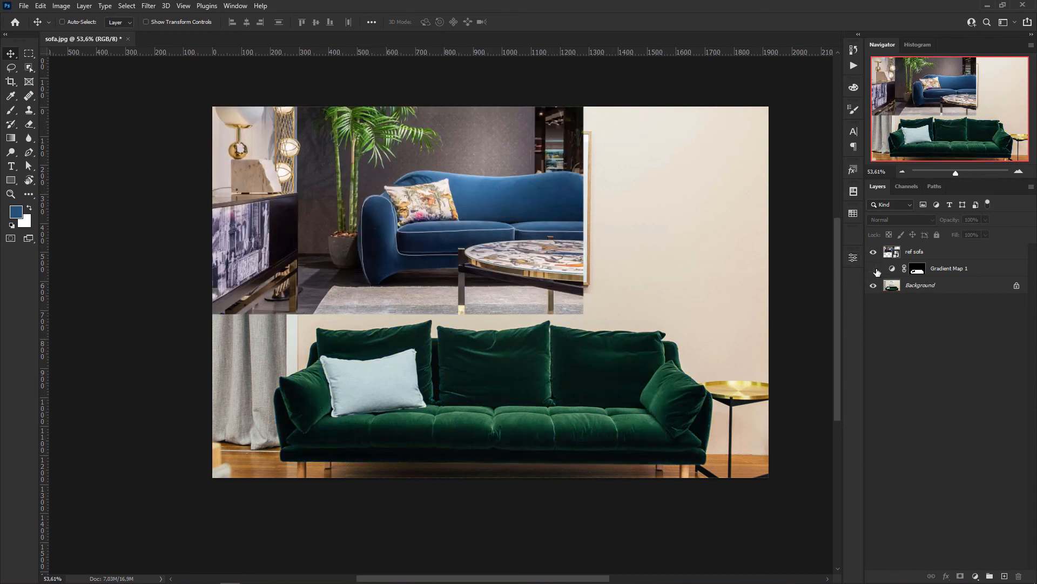
click(873, 268)
click(873, 251)
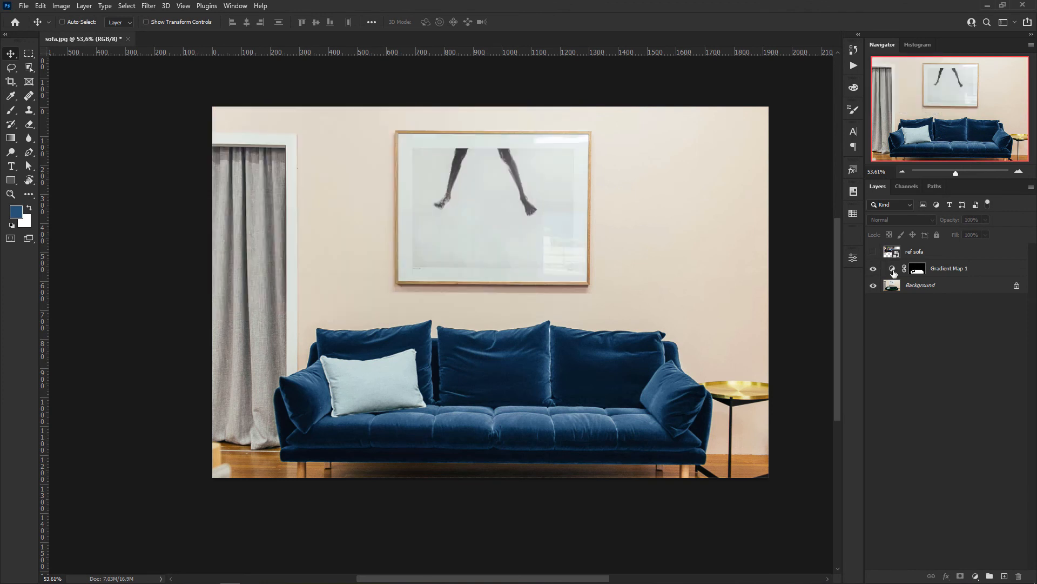
Step: Move the Gradient Map's pale blue stop to location 95% and apply the gradient
double_click(892, 268)
click(753, 293)
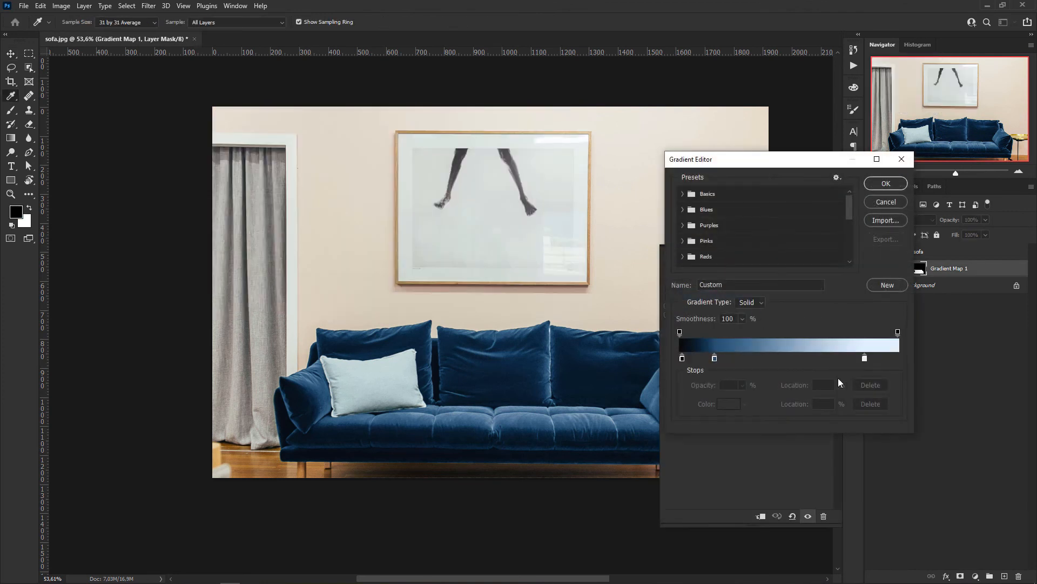
click(865, 359)
drag(867, 359, 888, 357)
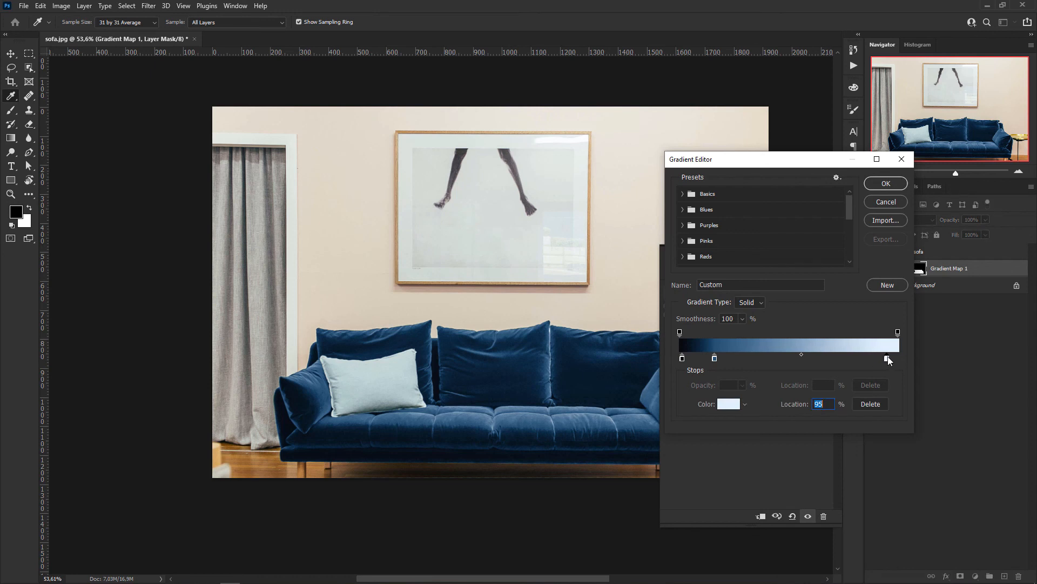
click(882, 184)
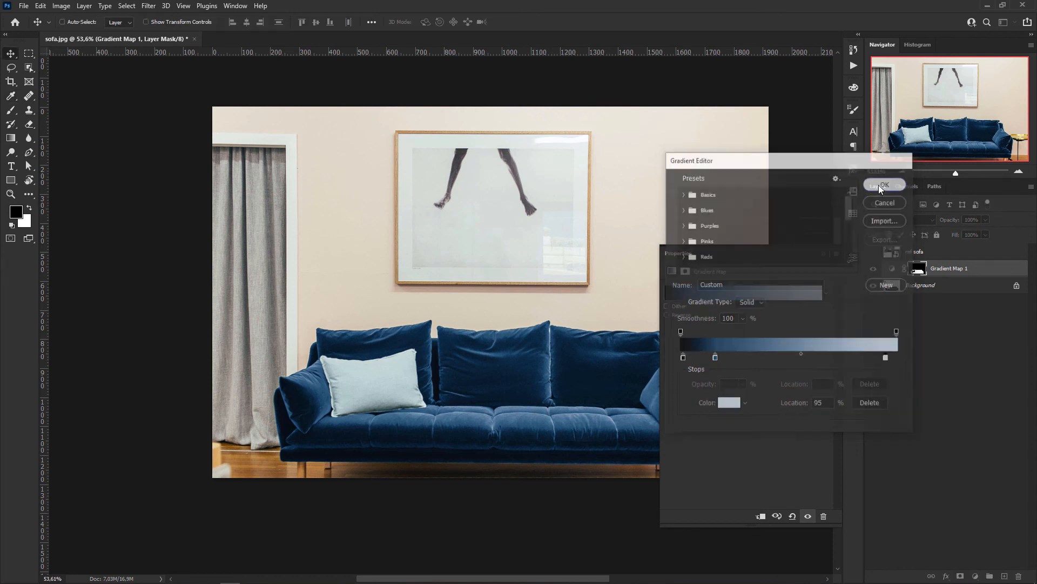
click(823, 254)
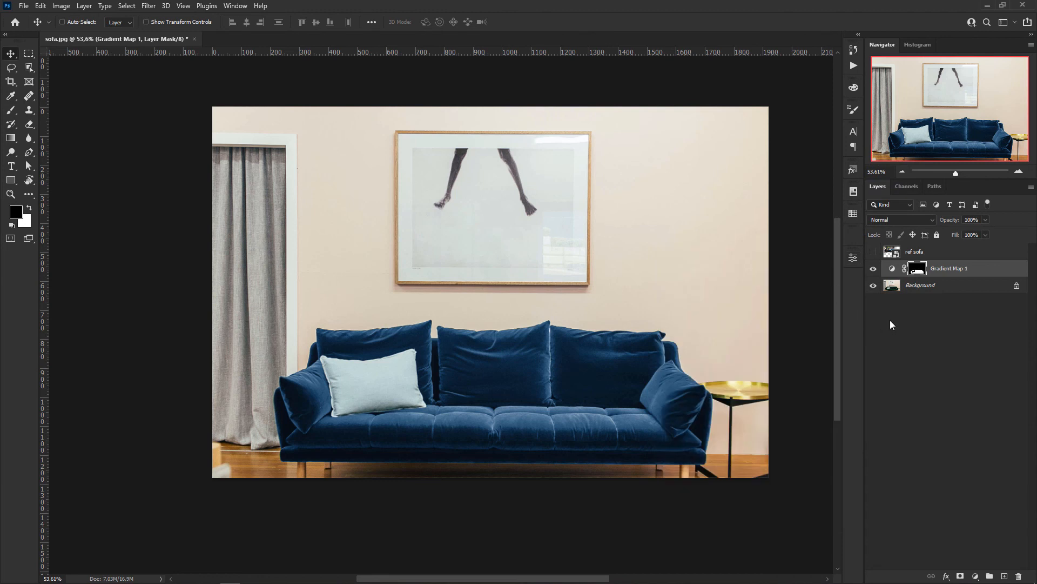